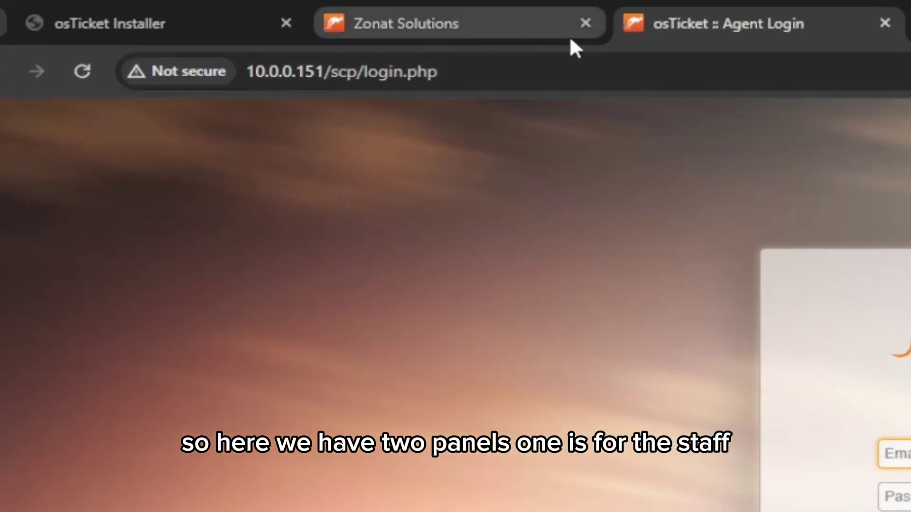
- Look over the customer support center's new-ticket form and help topics, then return to staff login
click(419, 22)
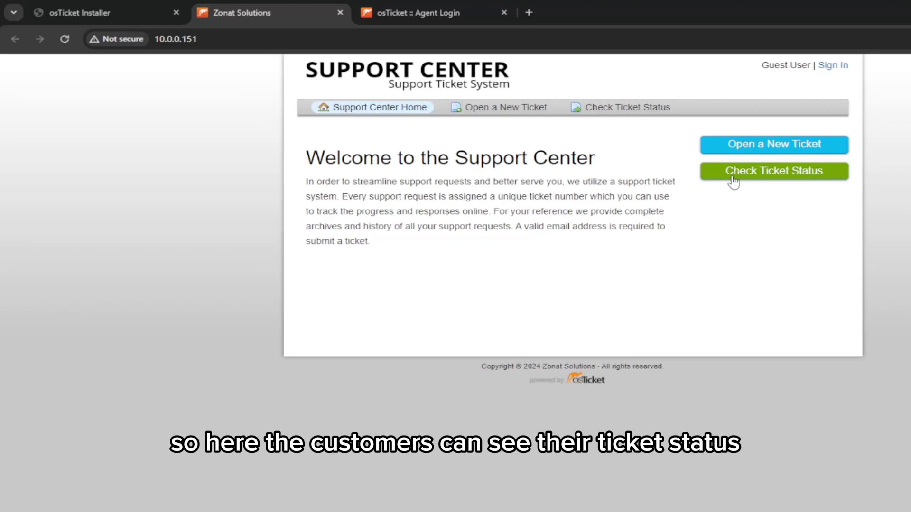
click(744, 149)
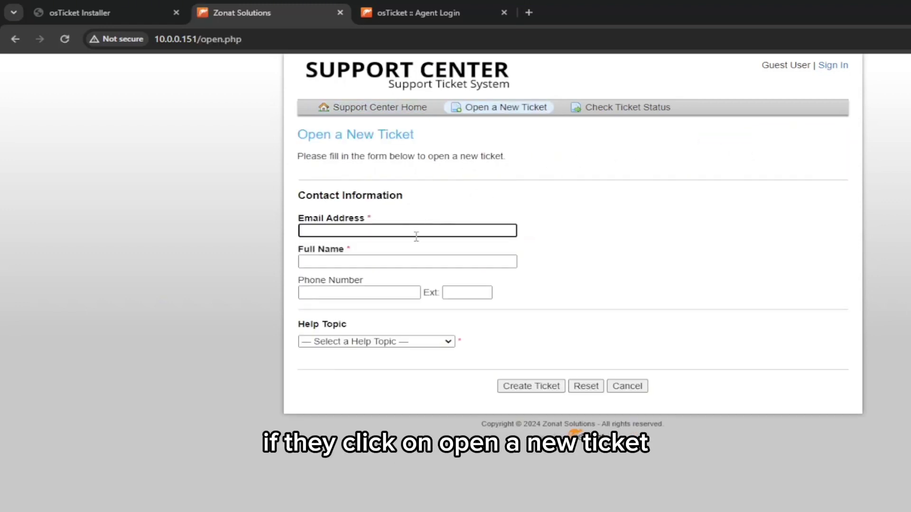
click(574, 228)
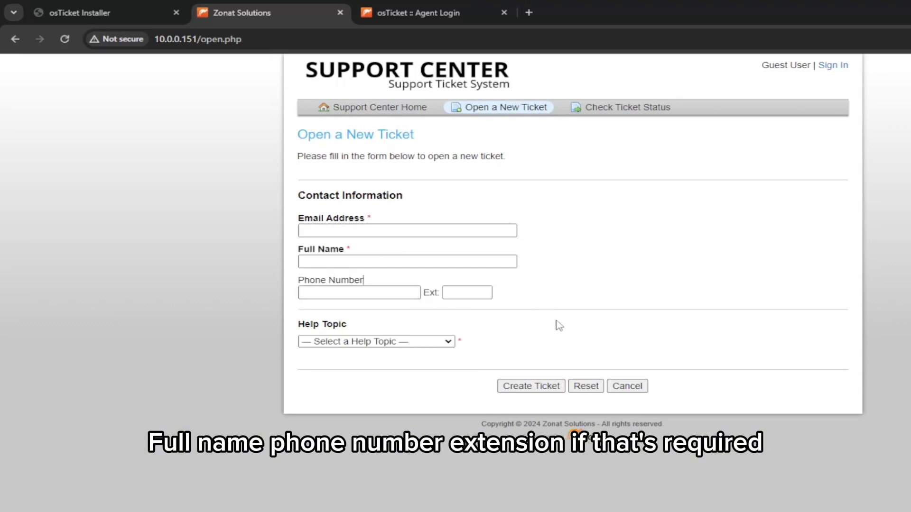
click(446, 342)
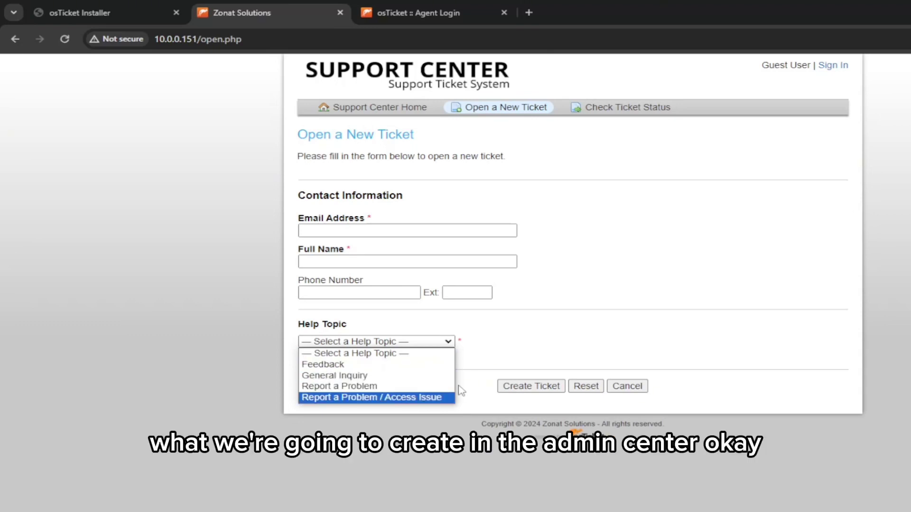
click(568, 331)
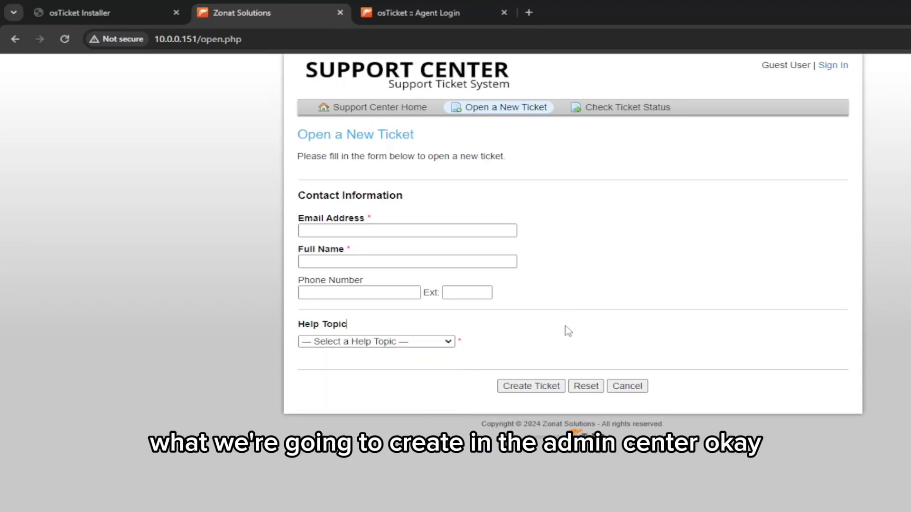
click(341, 108)
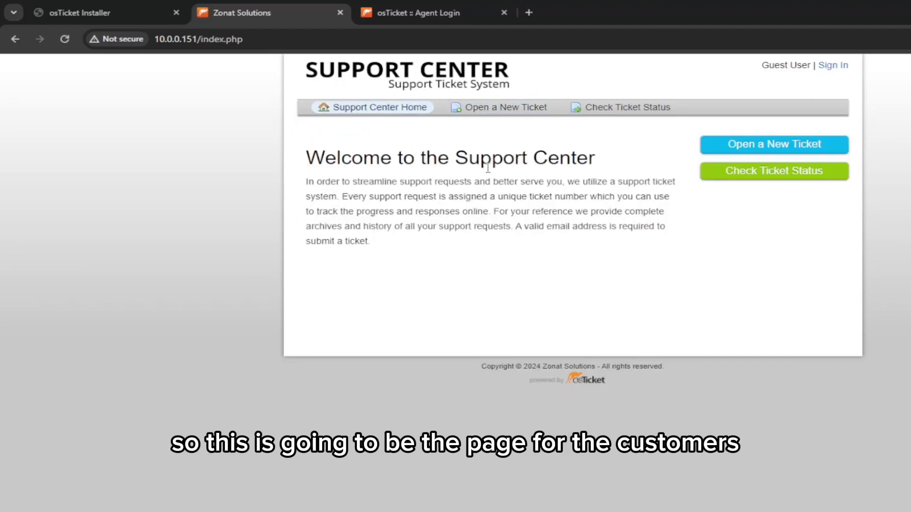
click(373, 9)
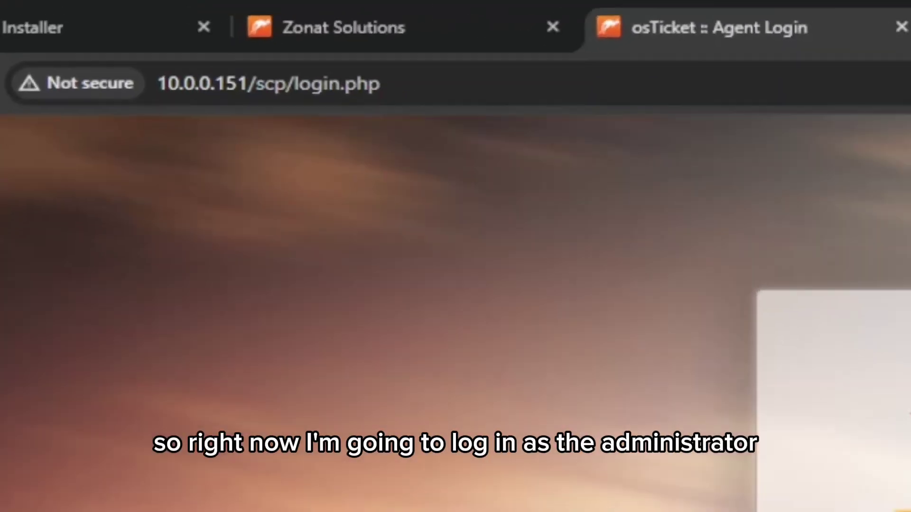
- Sign in to the staff side with the administrator's credentials and open the Admin Panel
click(438, 195)
text(talha)
key(Tab)
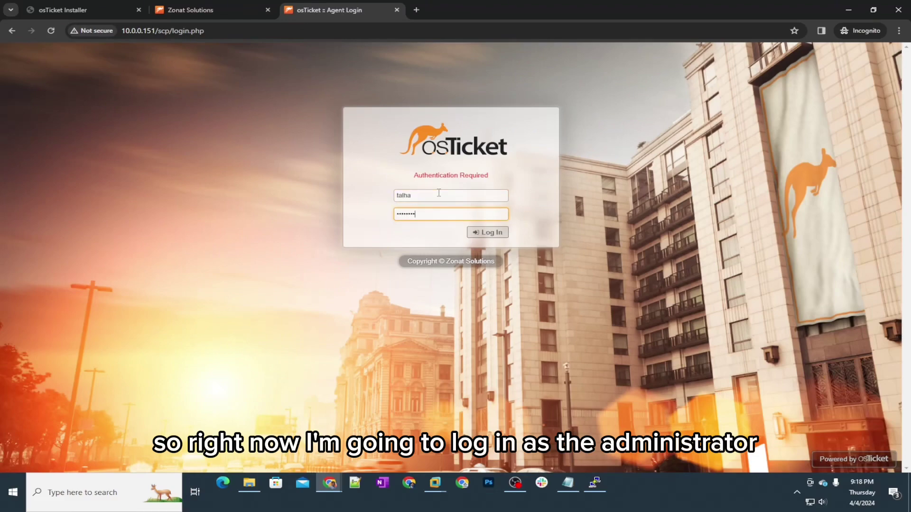
key(Return)
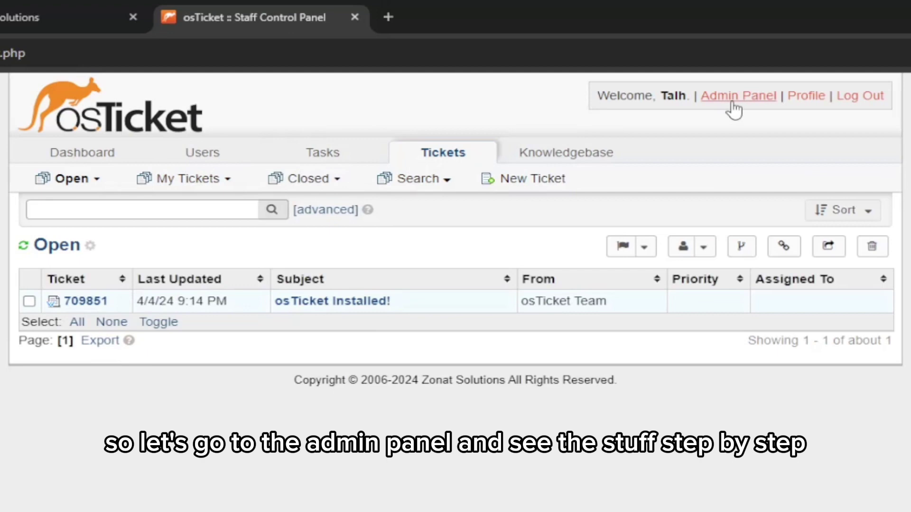
click(732, 98)
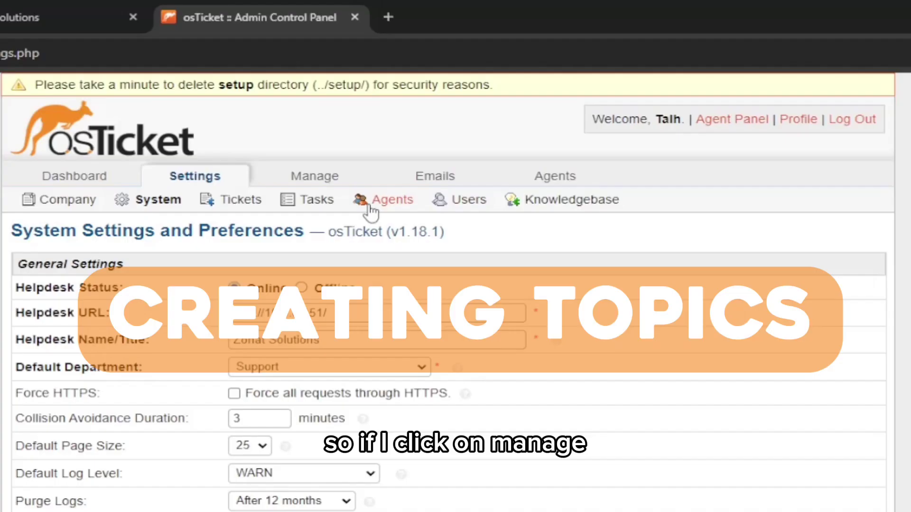
- Open Help Topics and the Add New Help Topic form, then head back toward settings
click(305, 185)
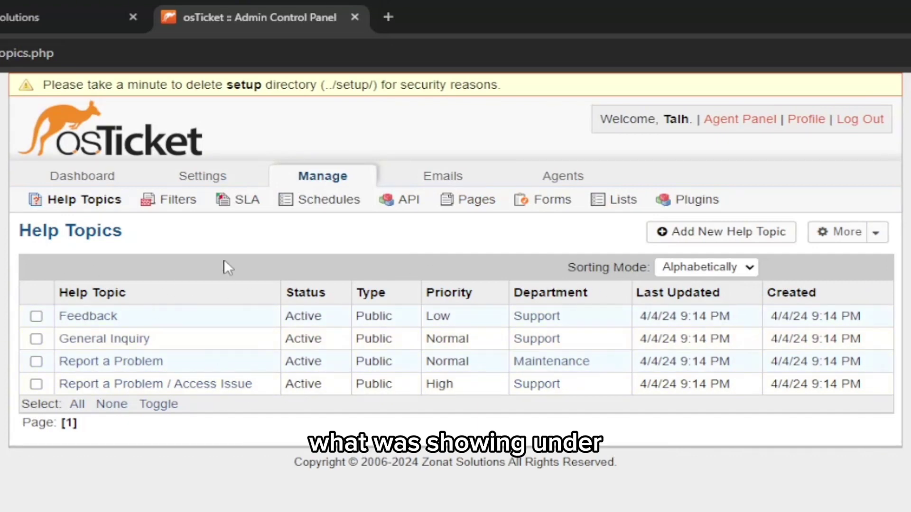
click(700, 234)
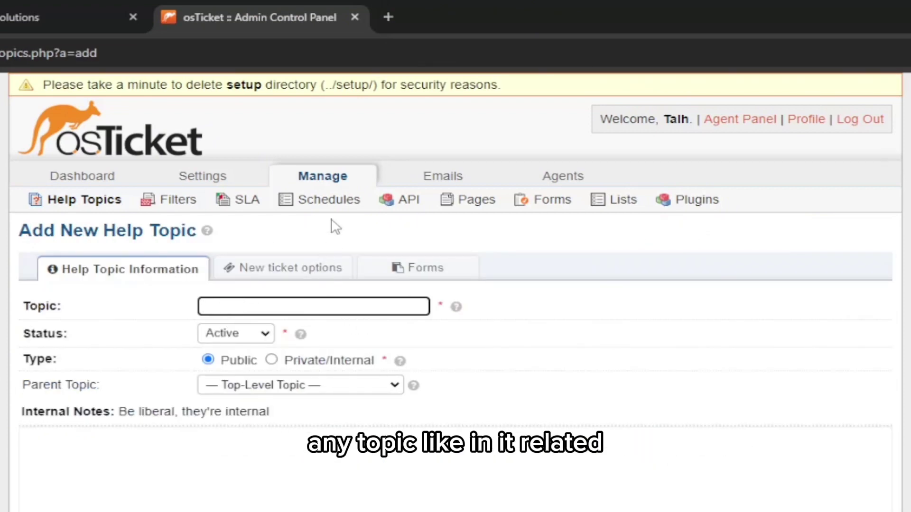
click(202, 183)
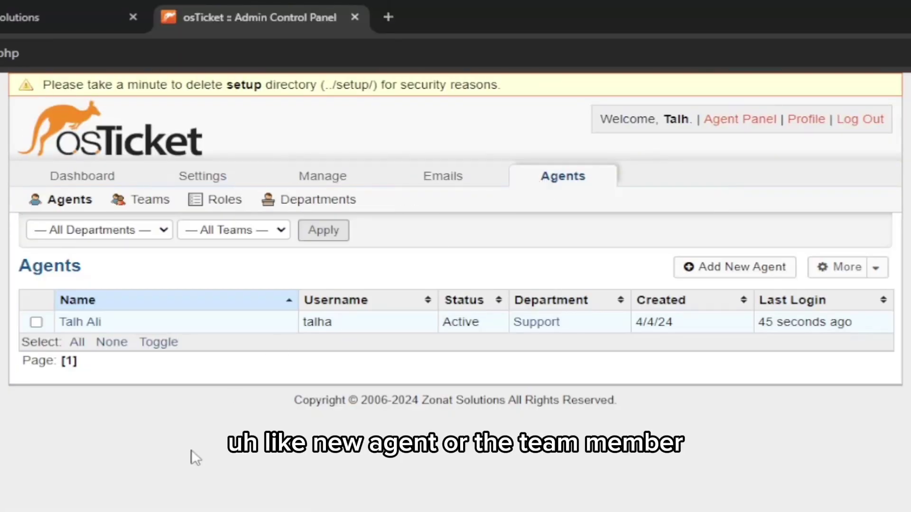
- Start a new agent and check 'Limit ticket access to ONLY assigned tickets'
click(734, 271)
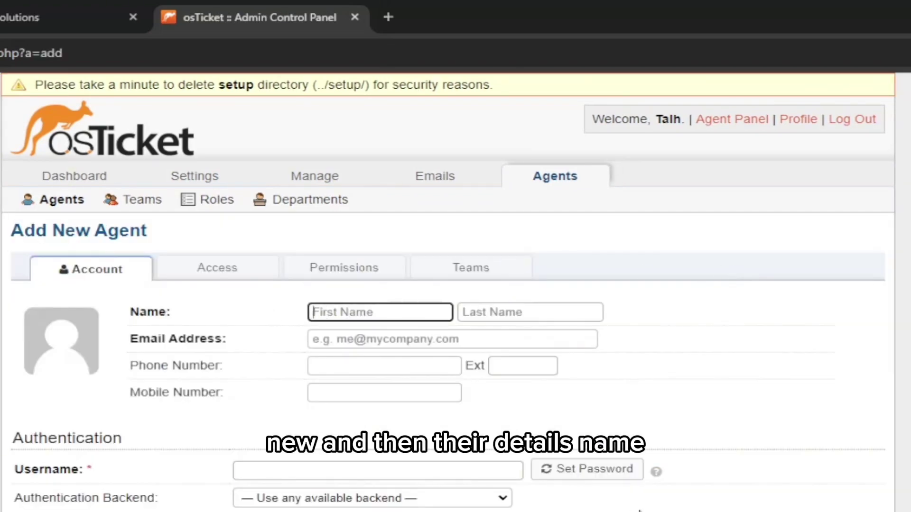
scroll(745, 493, down, 3)
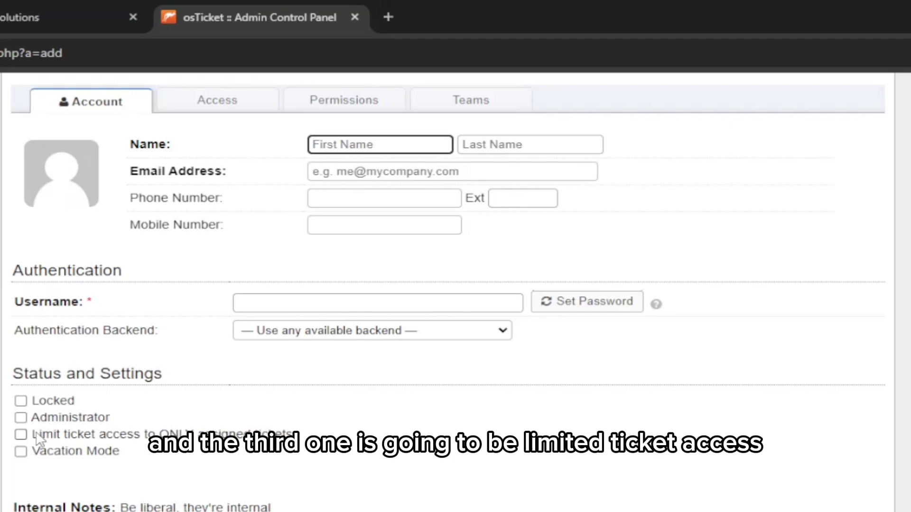
drag(38, 434, 71, 448)
click(67, 435)
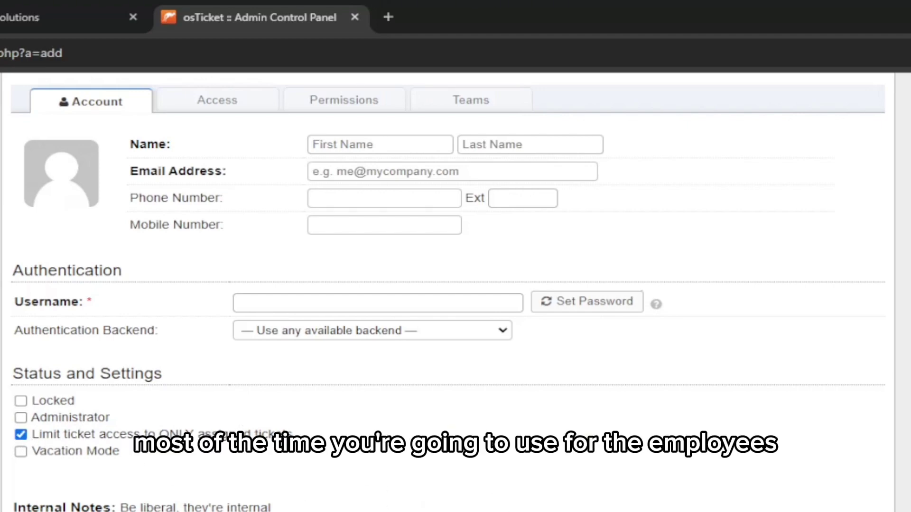
scroll(420, 504, up, 3)
scroll(244, 315, down, 4)
scroll(233, 254, up, 2)
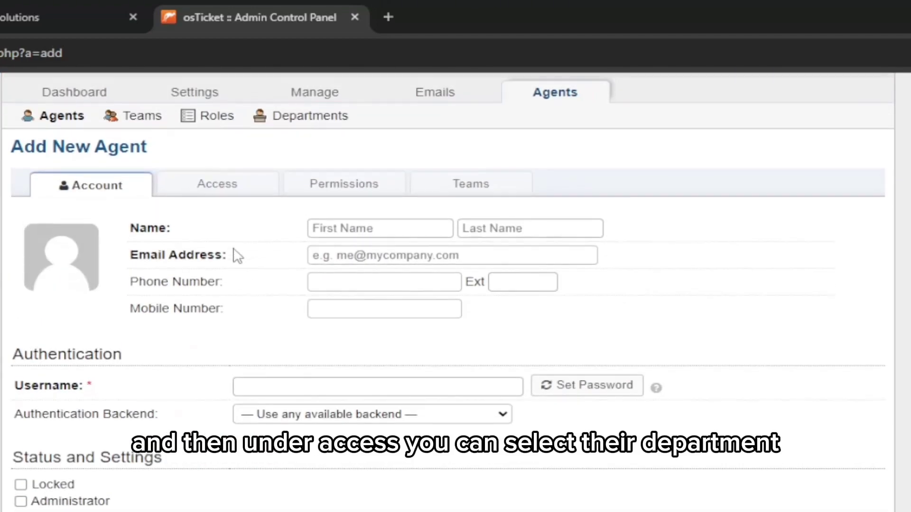
- Browse the Access tab's department and role lists, then uncheck Delete under Users permissions
scroll(223, 193, up, 2)
click(240, 274)
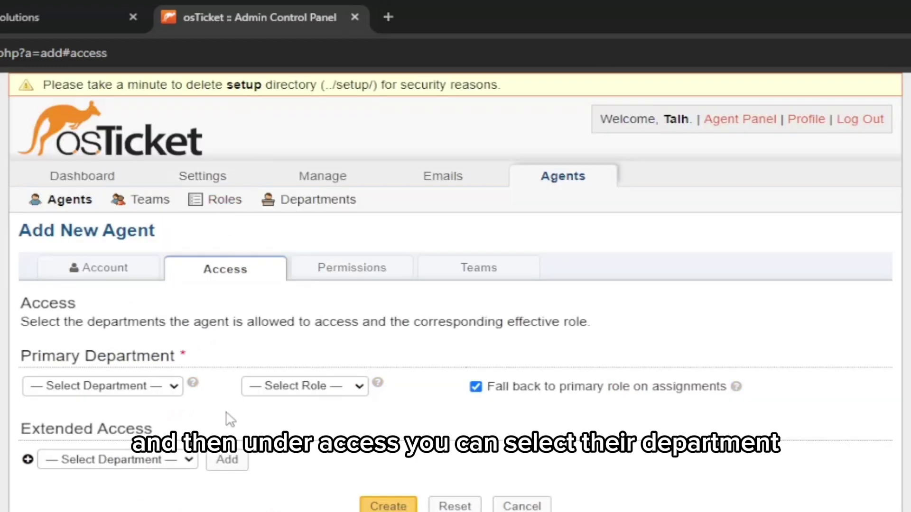
click(157, 392)
click(158, 402)
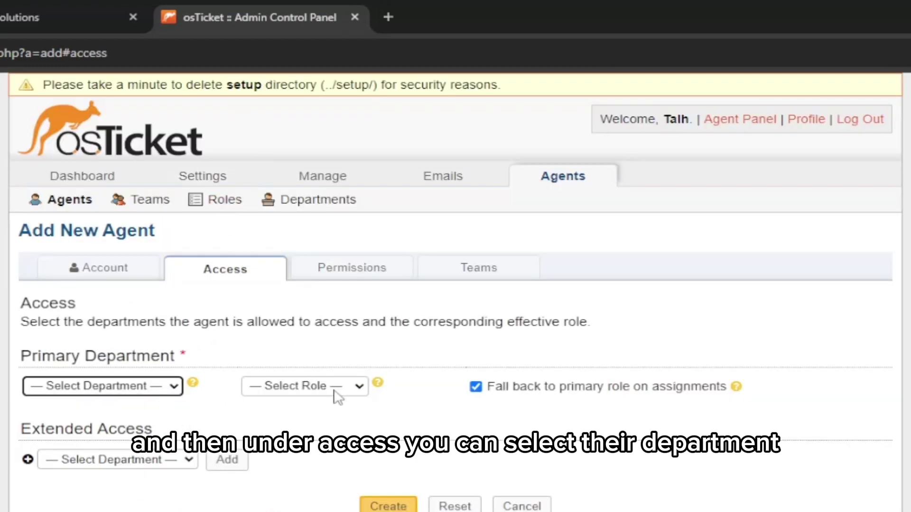
click(338, 390)
click(338, 398)
click(351, 271)
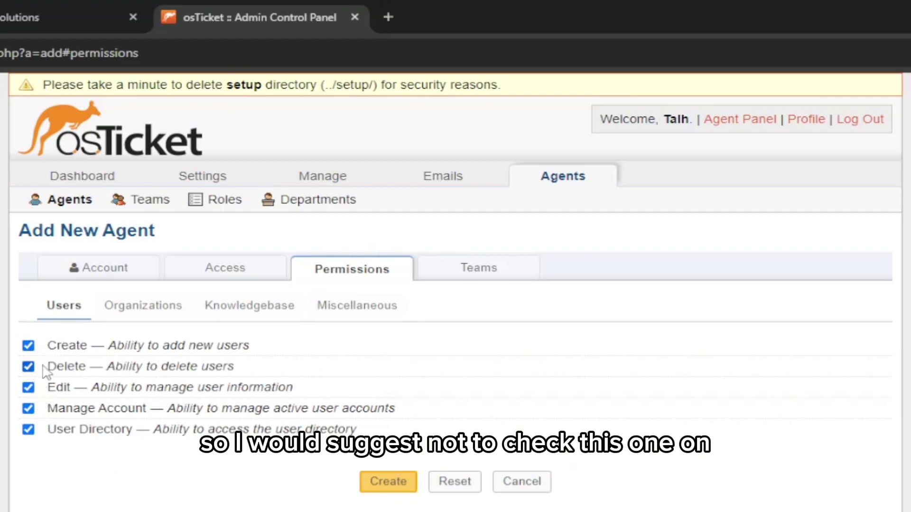
click(28, 366)
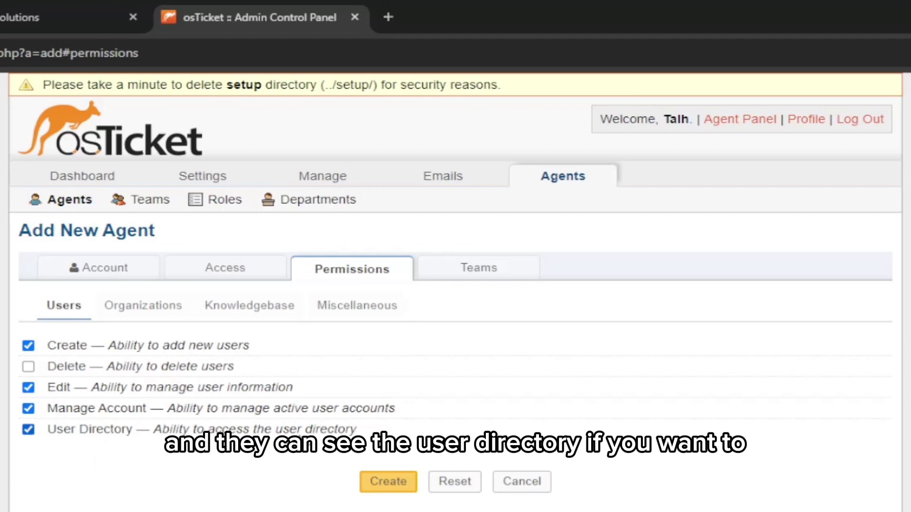
- View the new agent's Teams section and its list of teams
click(449, 278)
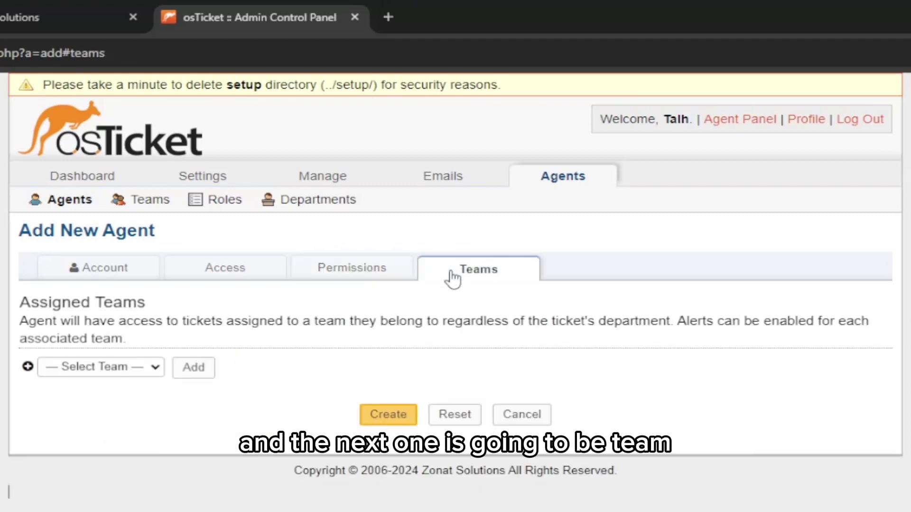
click(161, 368)
click(156, 368)
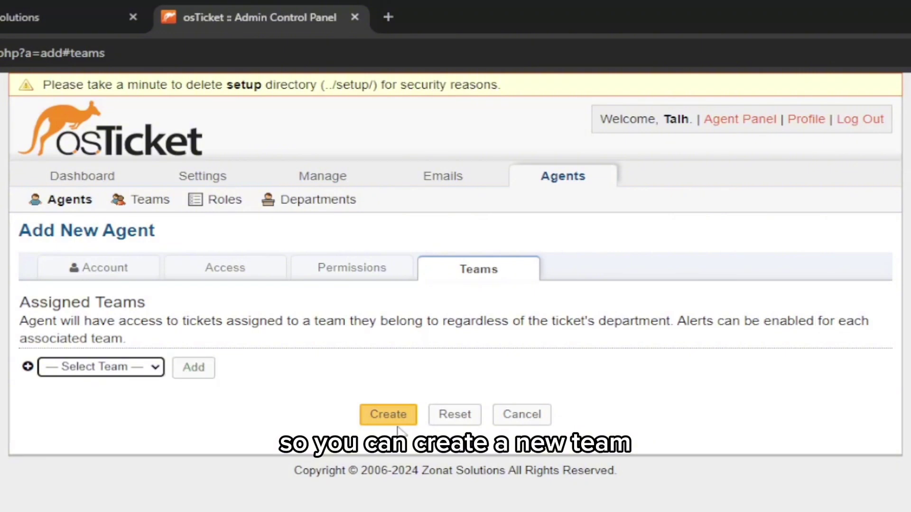
click(135, 372)
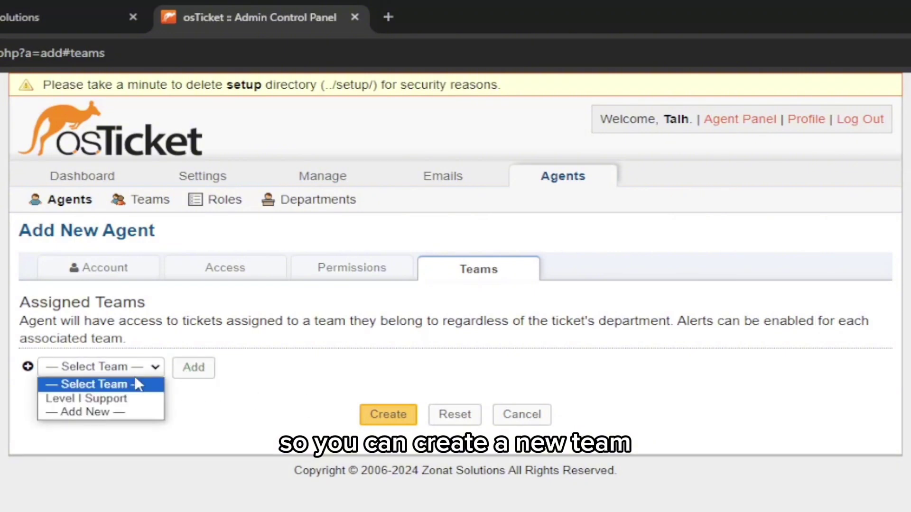
- Begin a Level 3 team with leader left at Select, then close it without creating
click(124, 412)
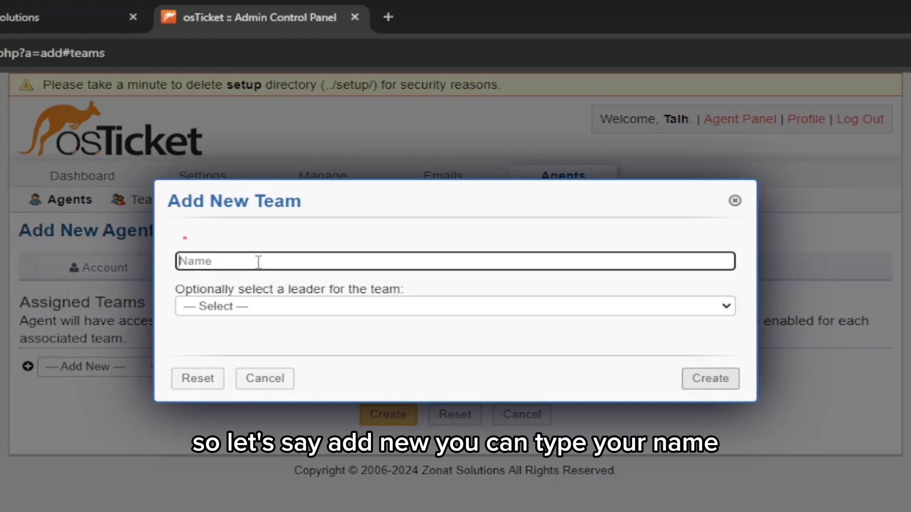
text(Level 3)
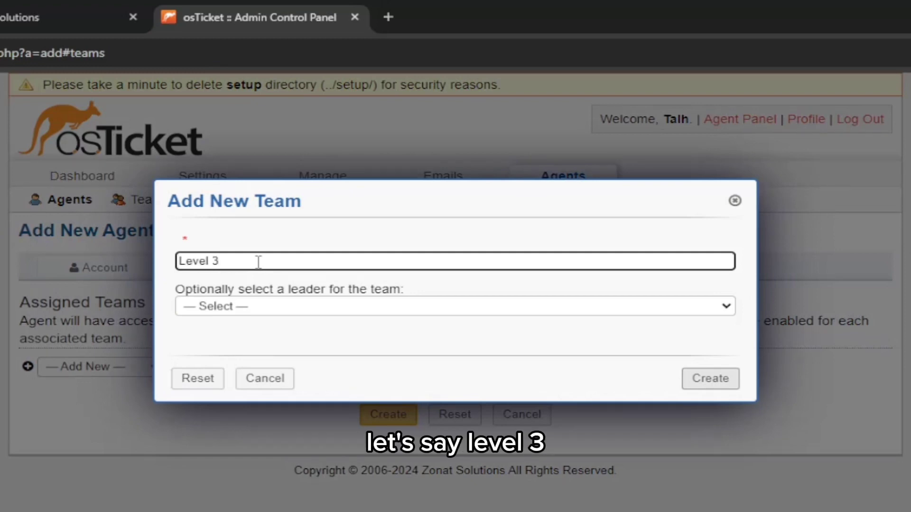
click(259, 306)
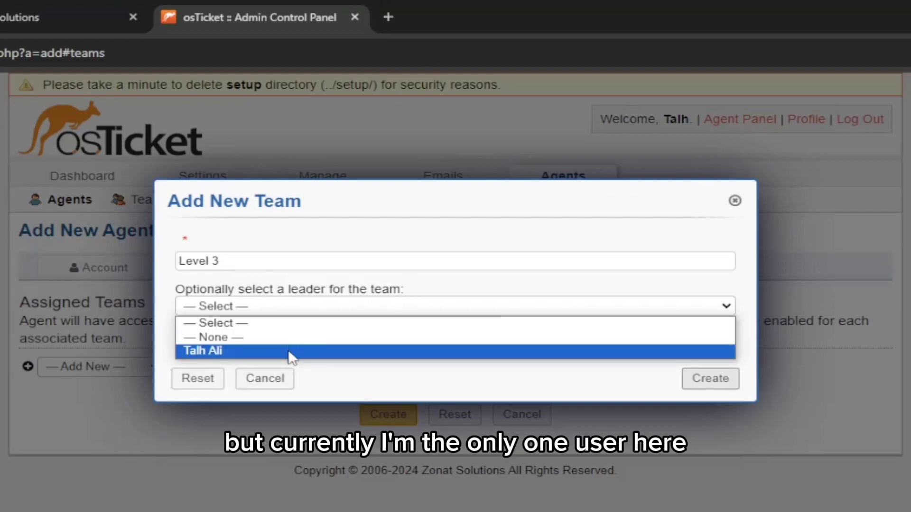
click(507, 225)
click(735, 201)
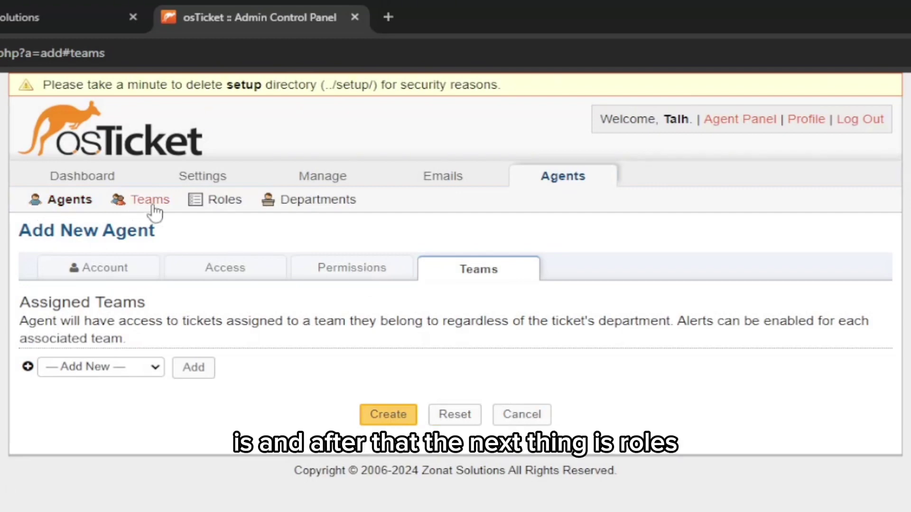
click(169, 205)
- Discard the unsaved agent form to view the Roles list, then the Departments list
click(628, 164)
click(226, 203)
click(536, 180)
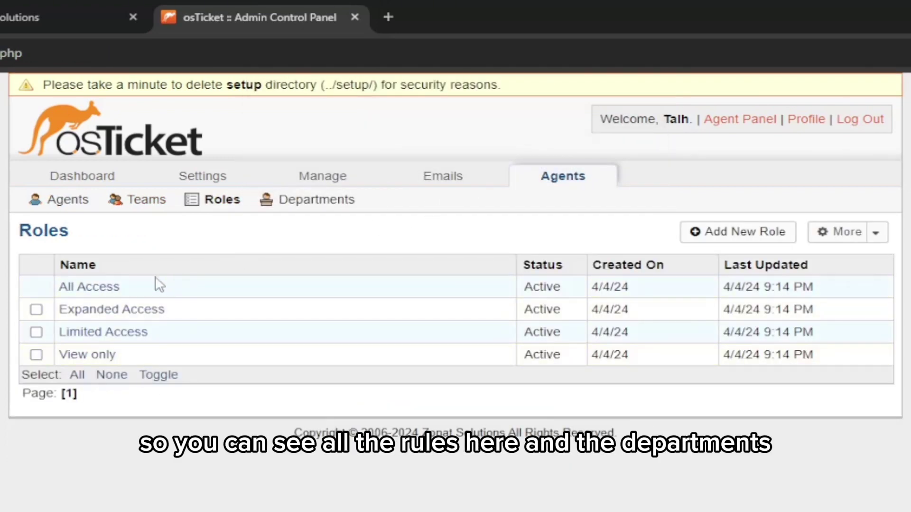
click(294, 202)
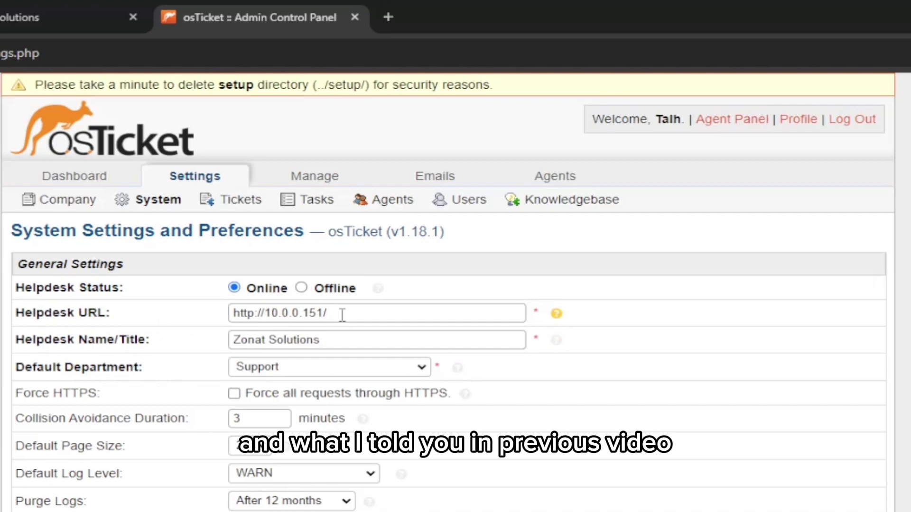
scroll(315, 340, down, 2)
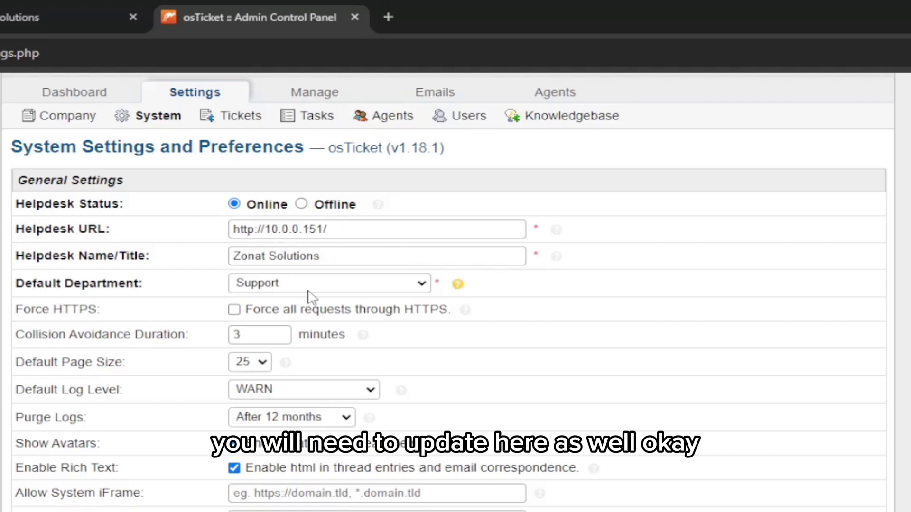
scroll(300, 285, down, 2)
drag(18, 198, 127, 209)
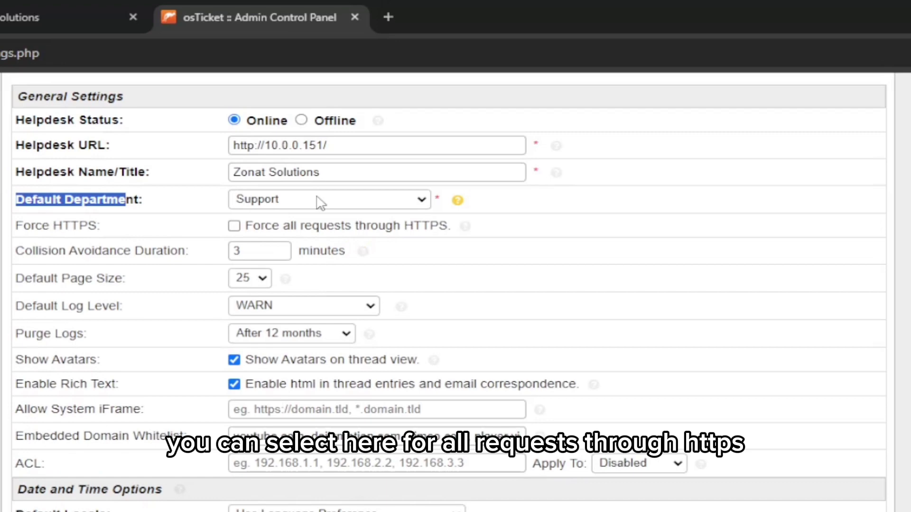
scroll(318, 206, down, 2)
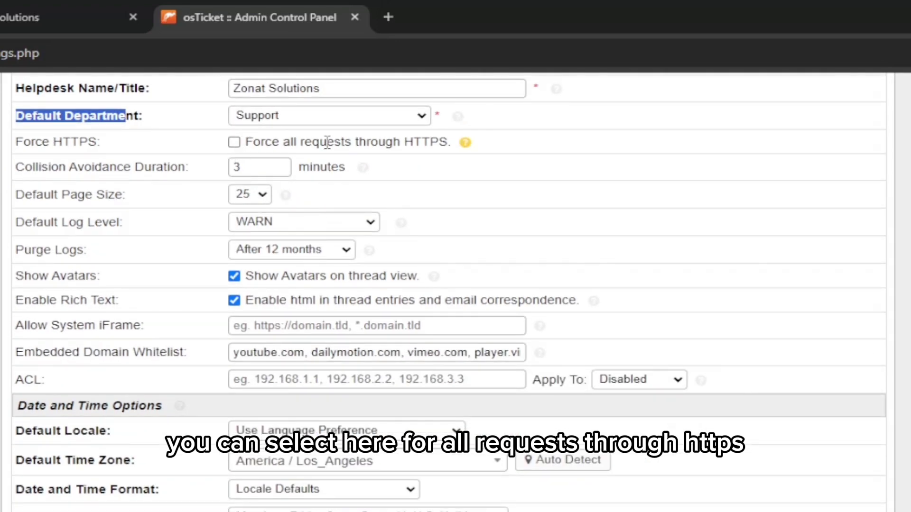
scroll(421, 238, up, 4)
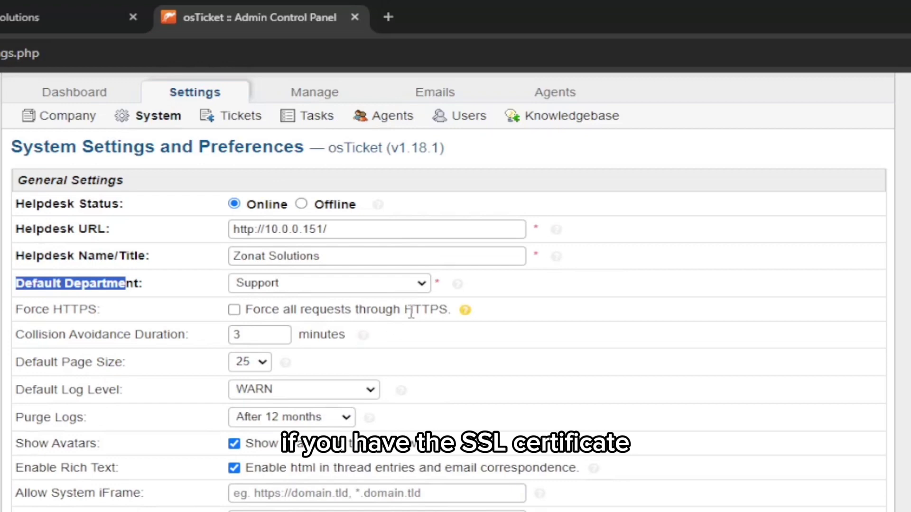
scroll(432, 310, down, 3)
scroll(412, 298, down, 1)
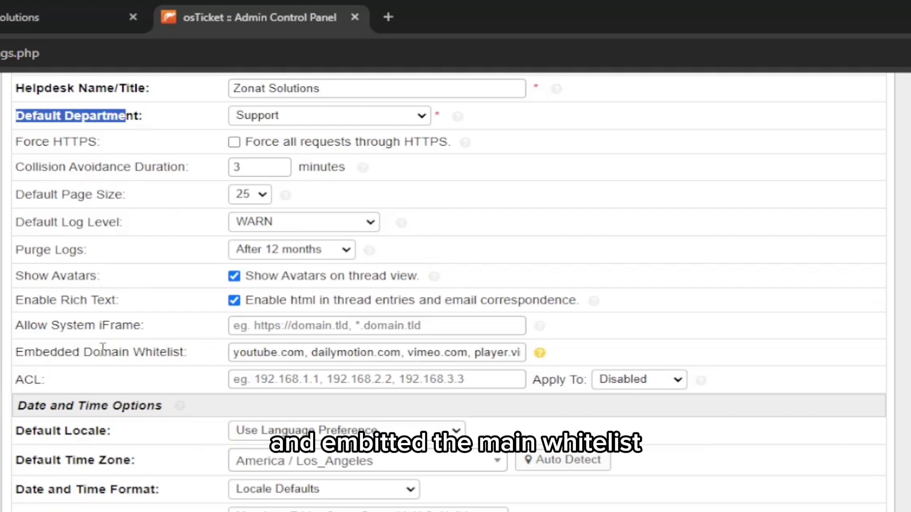
scroll(569, 354, down, 1)
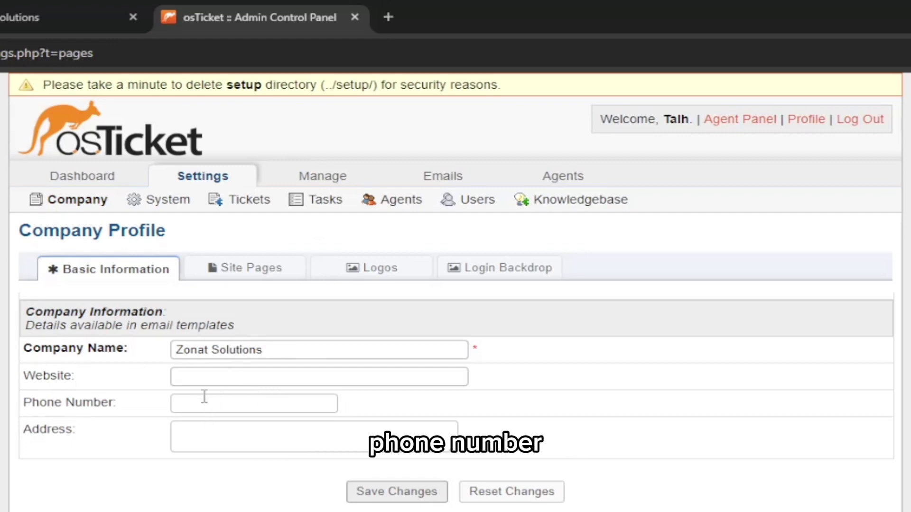
- In Ticket Settings, shorten the ticket number format and try Random, General Tickets and Tasks sequences
click(221, 208)
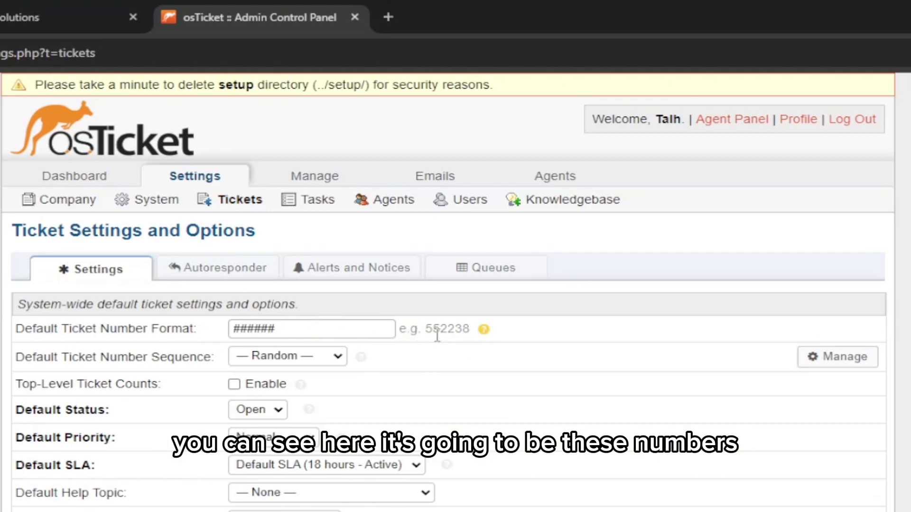
click(313, 328)
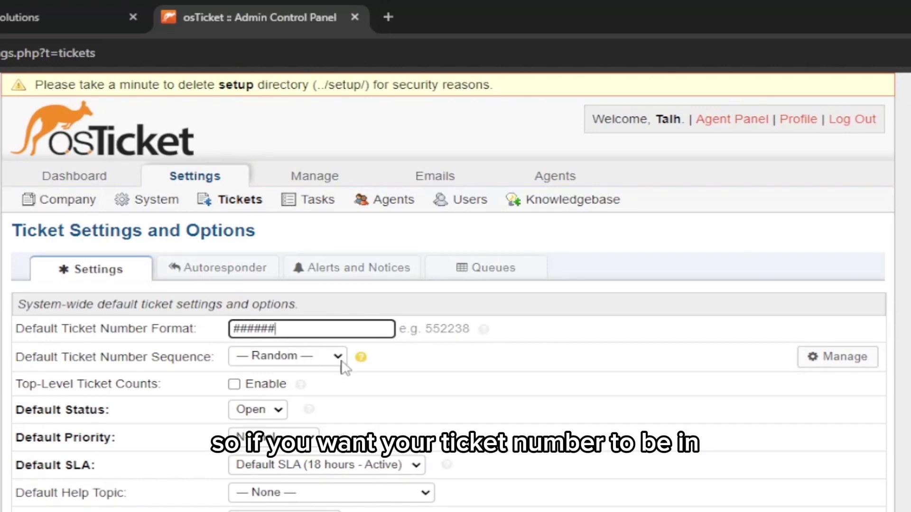
key(BackSpace)
key(BackSpace)
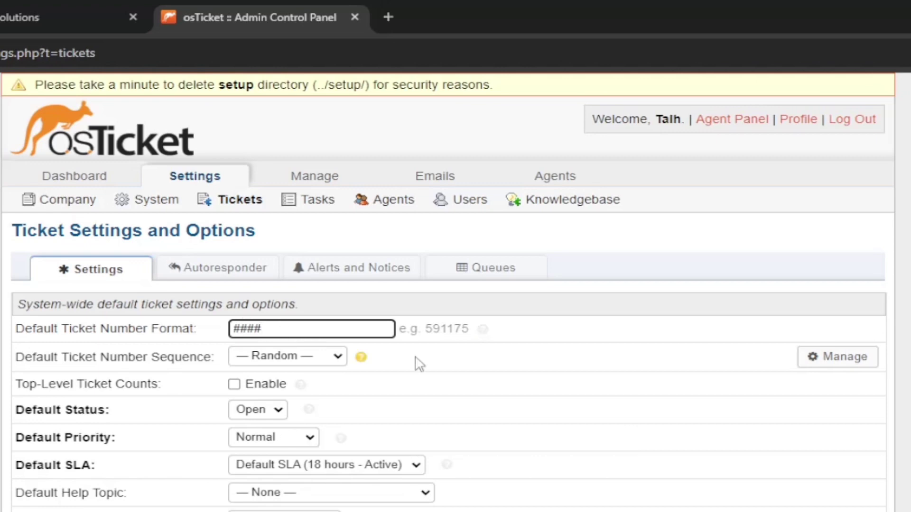
scroll(427, 375, down, 2)
click(310, 279)
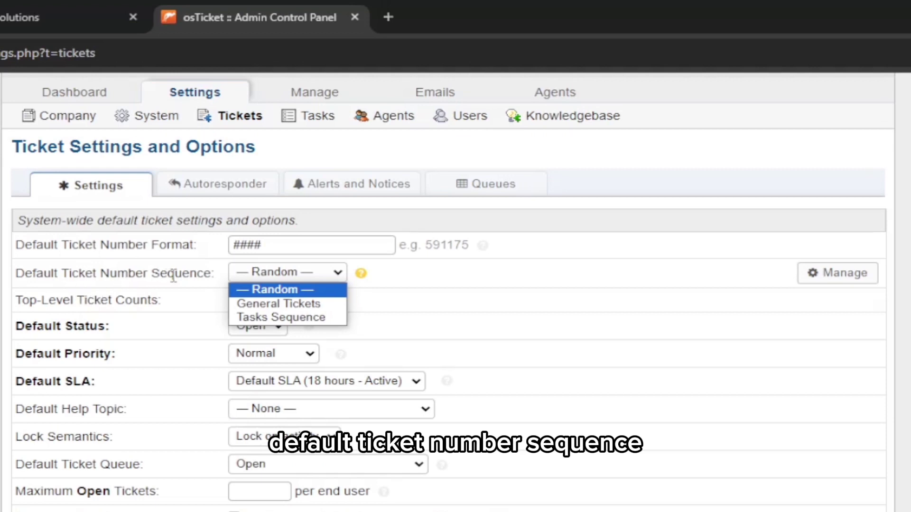
click(291, 305)
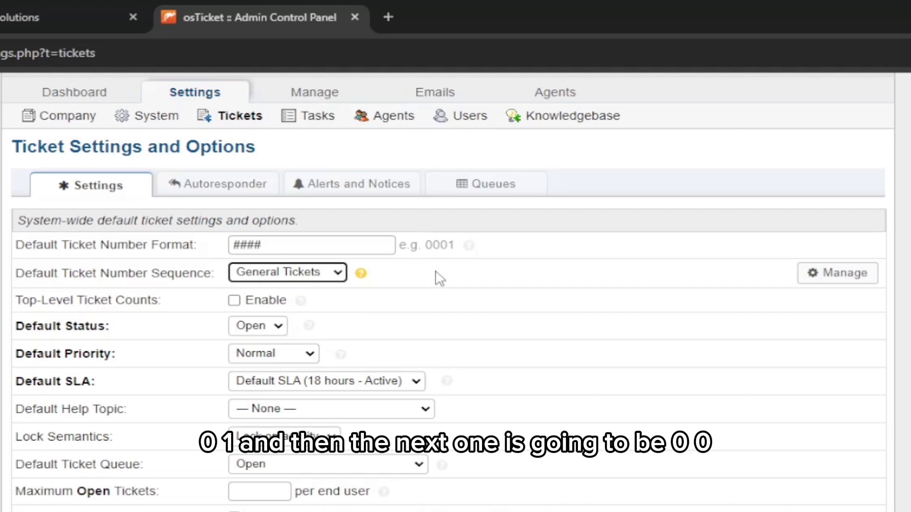
click(336, 275)
click(315, 292)
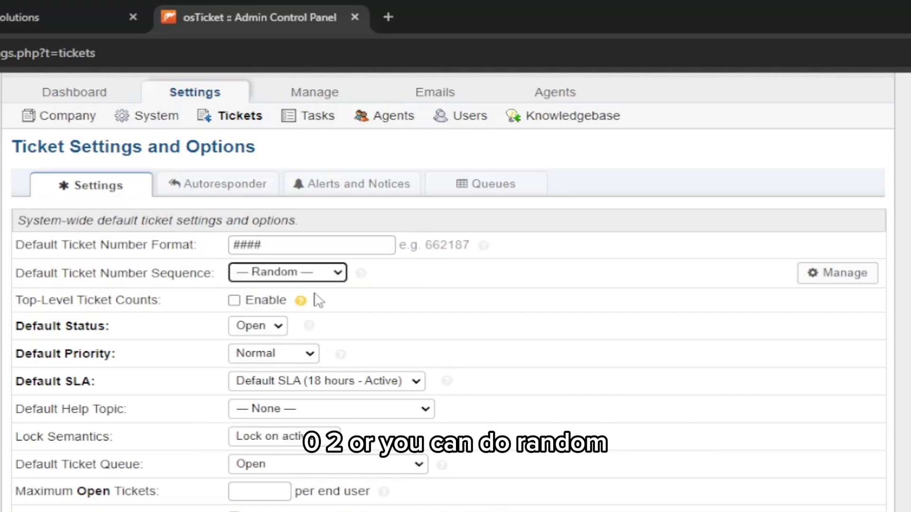
click(317, 275)
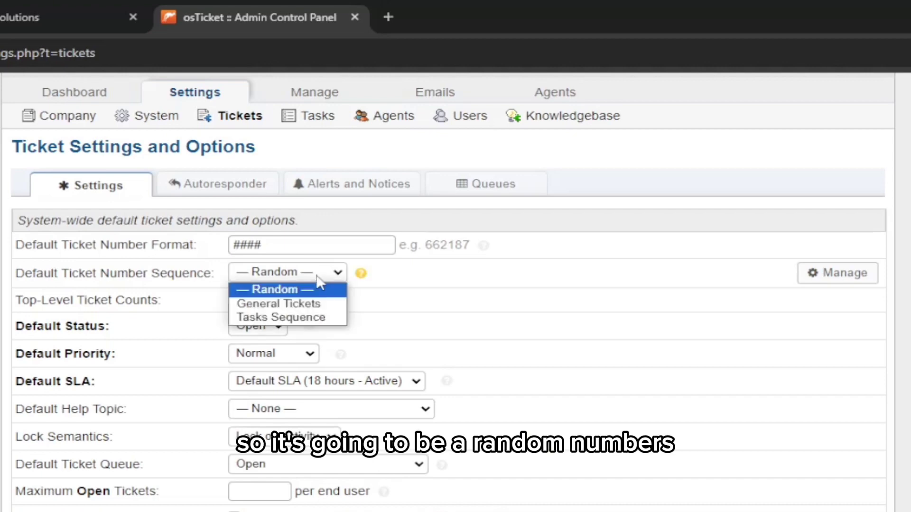
click(317, 315)
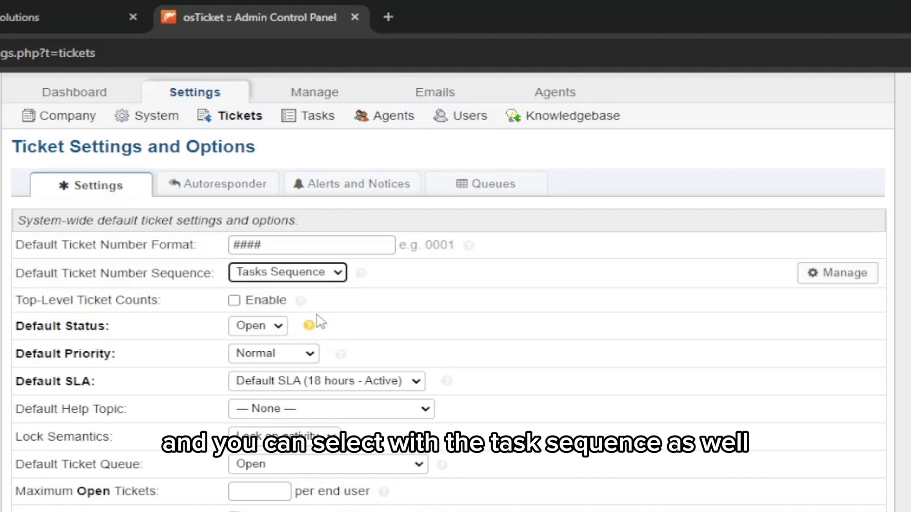
click(318, 275)
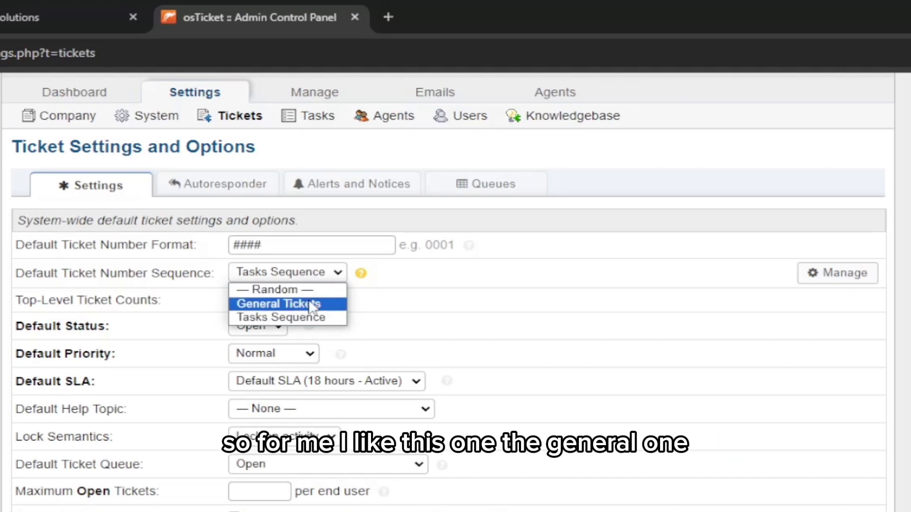
click(313, 305)
- Extend the ticket number format with '###' and settle on the General Tickets sequence
click(304, 244)
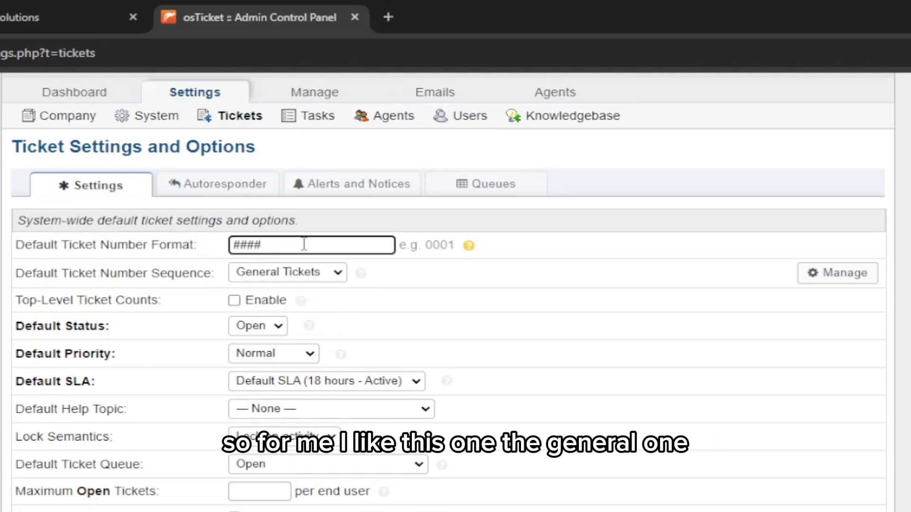
drag(304, 244, 226, 251)
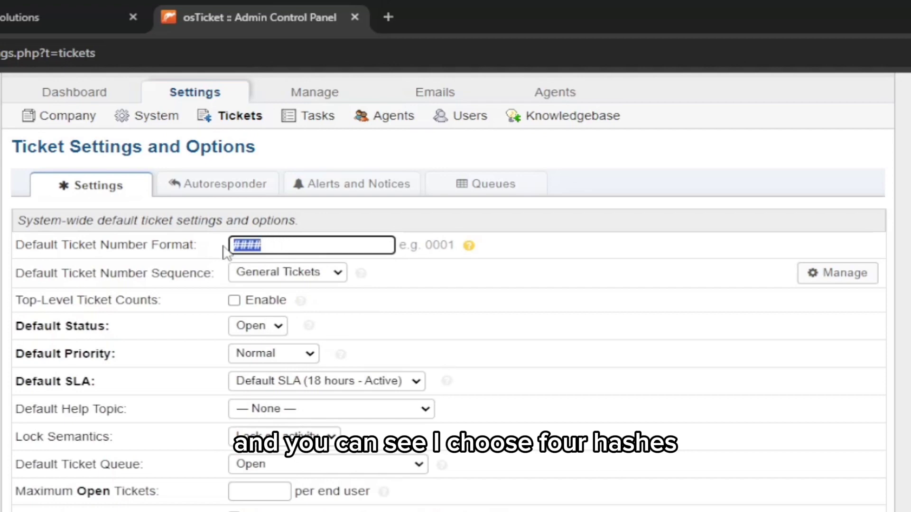
click(275, 249)
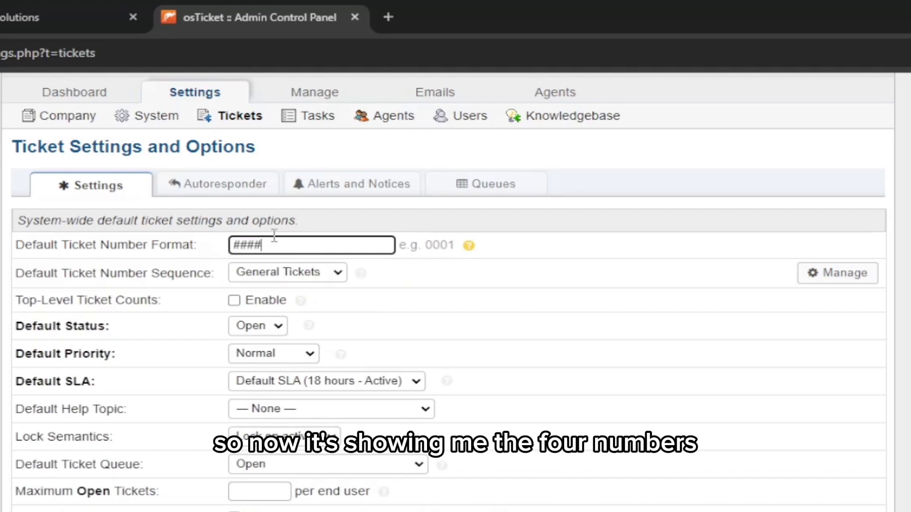
text(###)
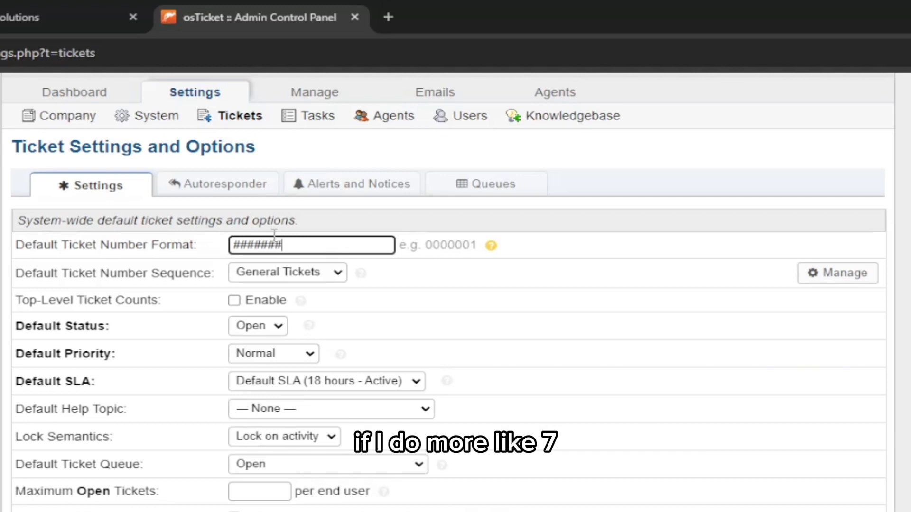
click(332, 274)
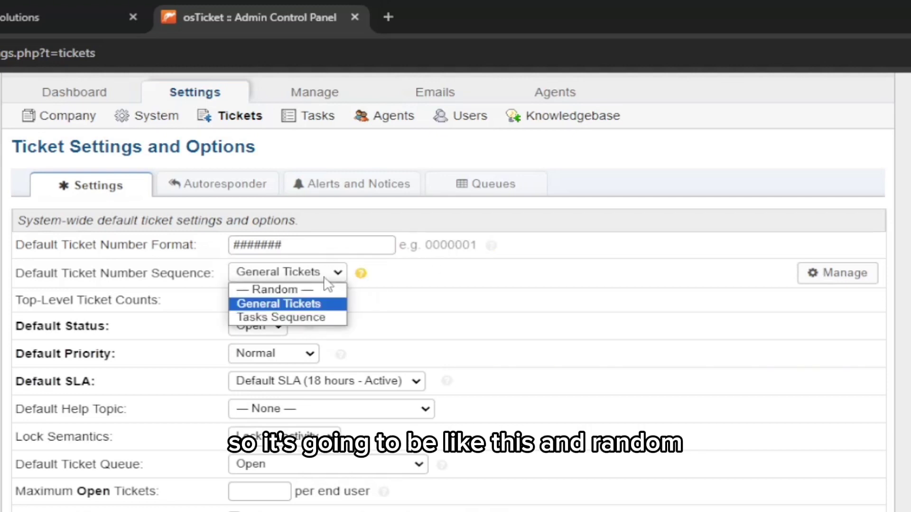
click(309, 293)
click(335, 273)
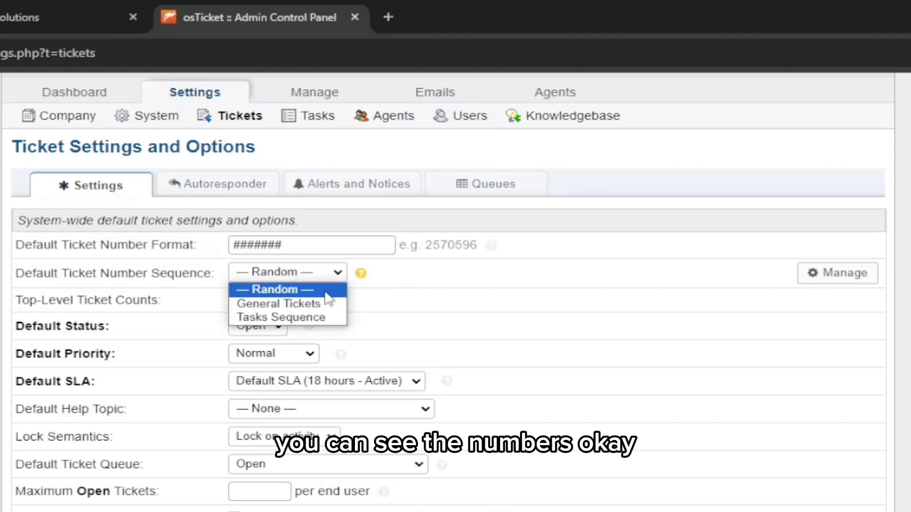
click(327, 304)
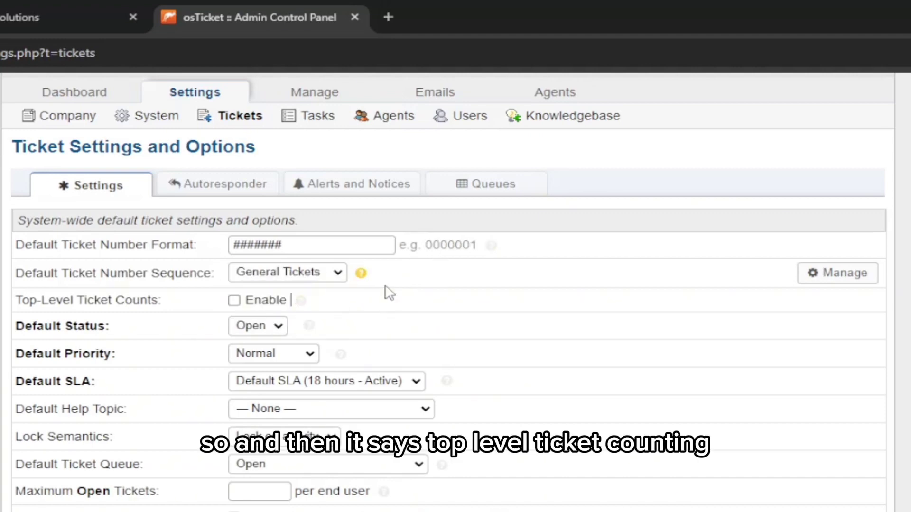
- Keep Default SLA (18 hours - Active) as the default SLA
scroll(384, 291, down, 1)
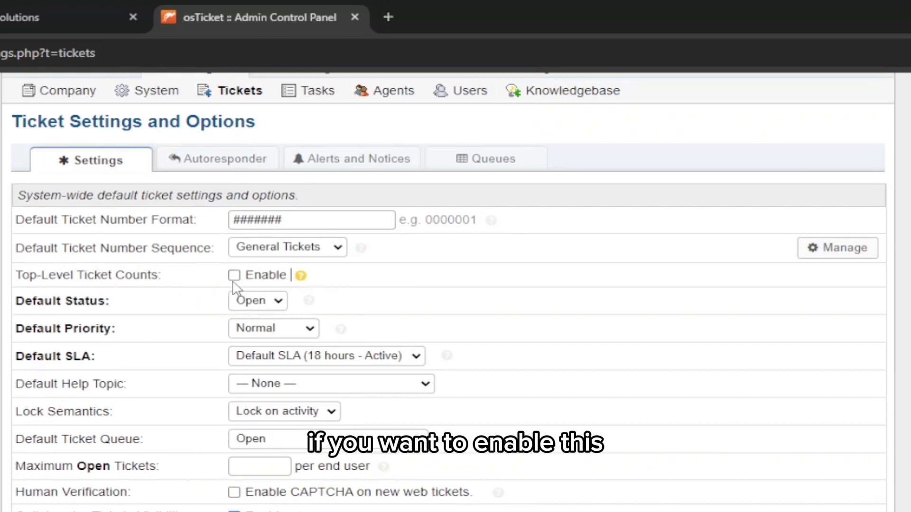
mouse_move(299, 287)
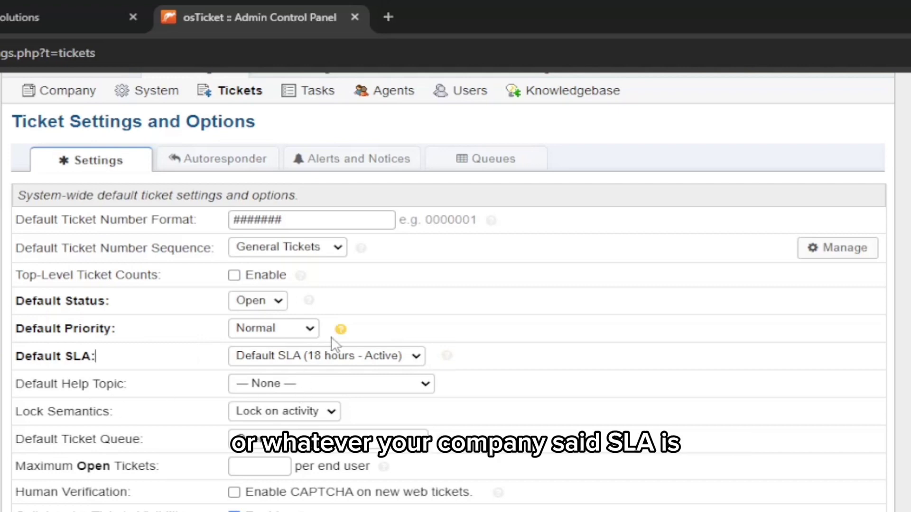
click(415, 359)
click(416, 359)
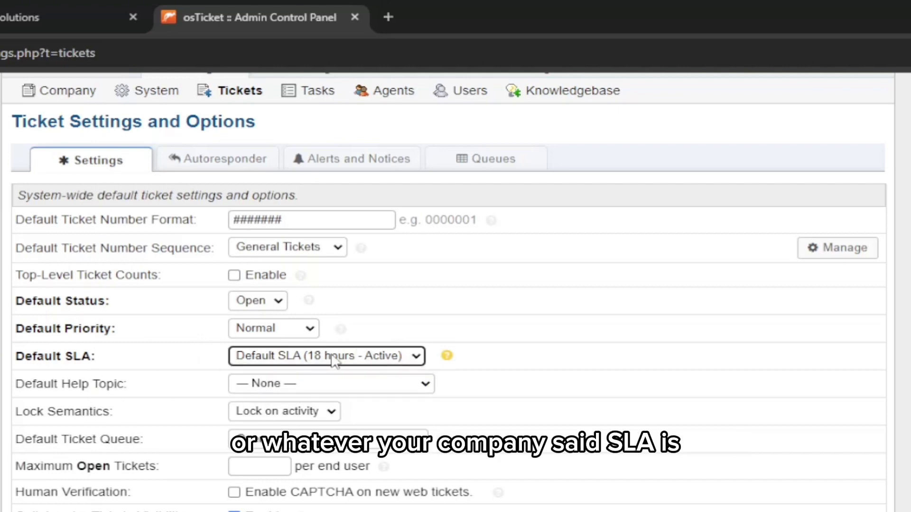
- Browse the Autoresponder, Alerts and Notices and Queues tabs, abandon a new queue, and open Knowledgebase settings
click(204, 163)
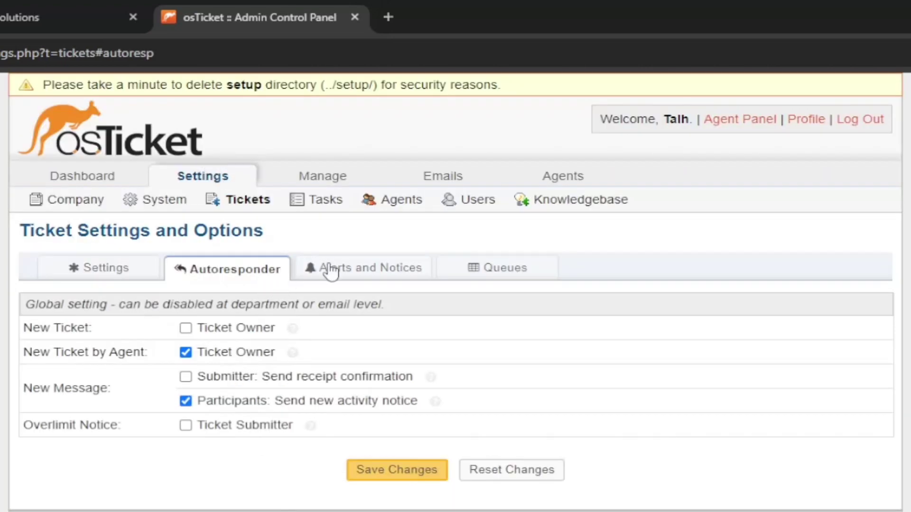
click(352, 280)
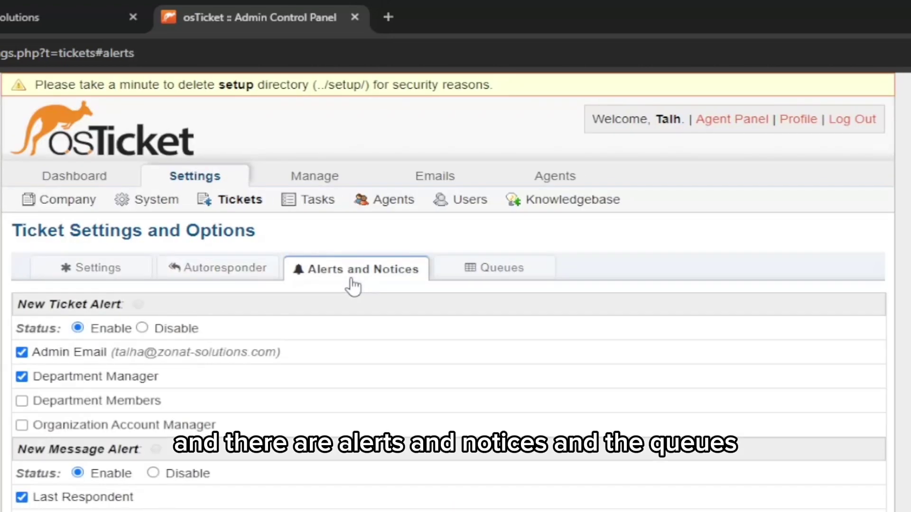
click(506, 271)
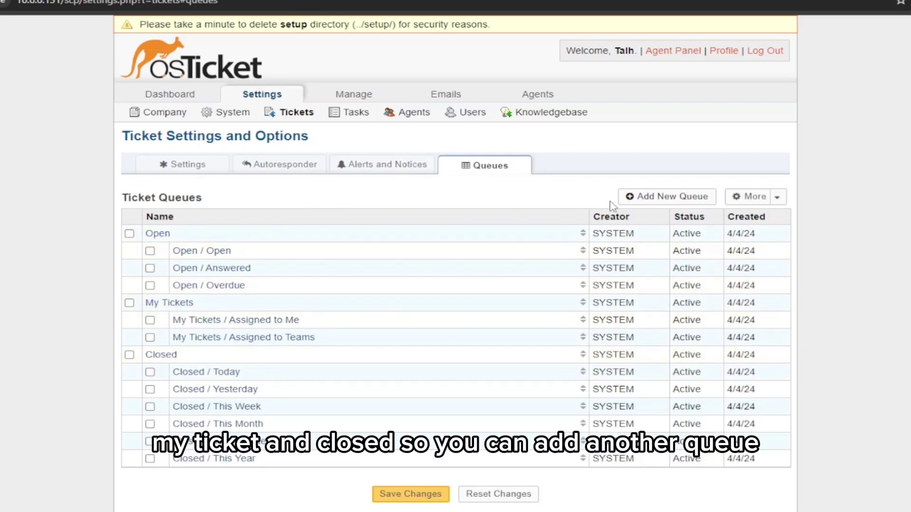
click(655, 203)
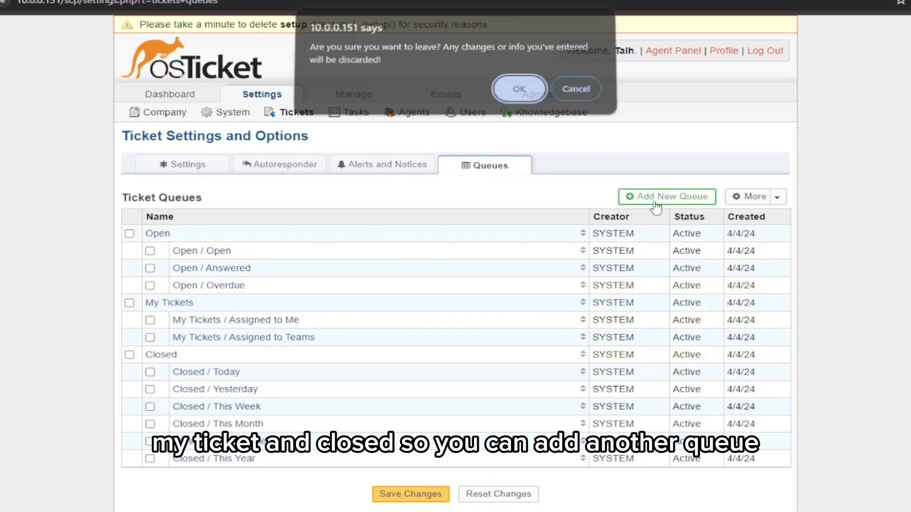
click(508, 97)
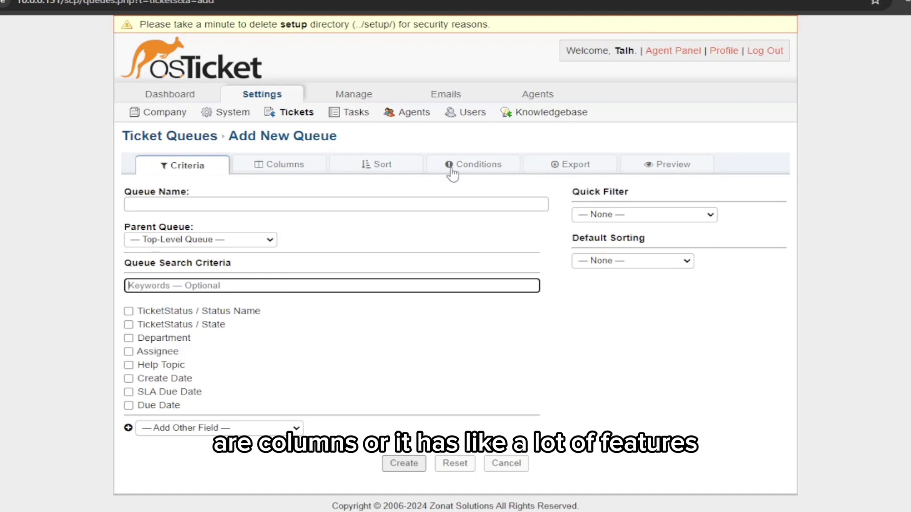
click(530, 118)
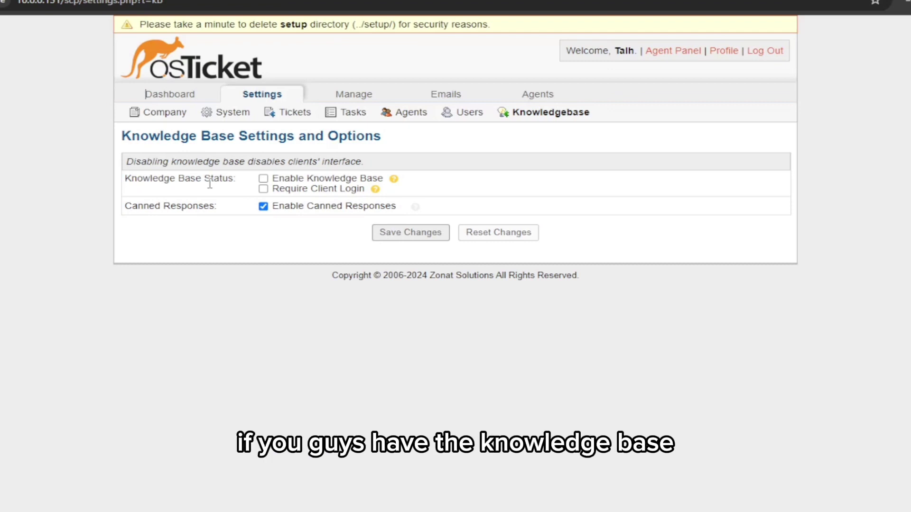
- Enable the knowledge base, save the change, and switch to the agent panel
click(262, 179)
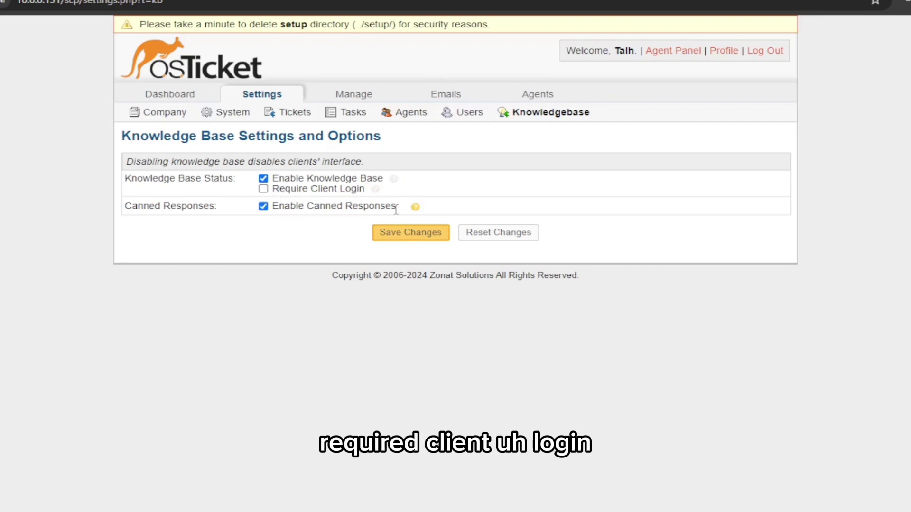
click(393, 236)
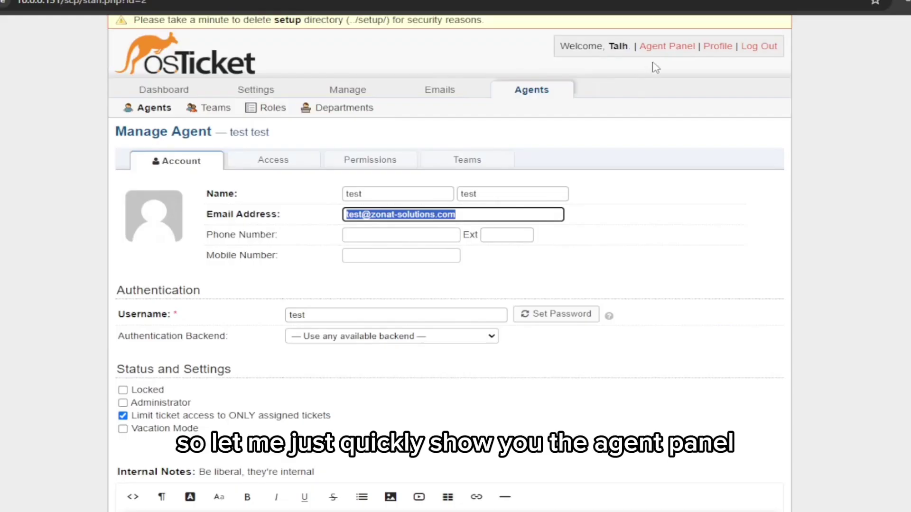
click(654, 48)
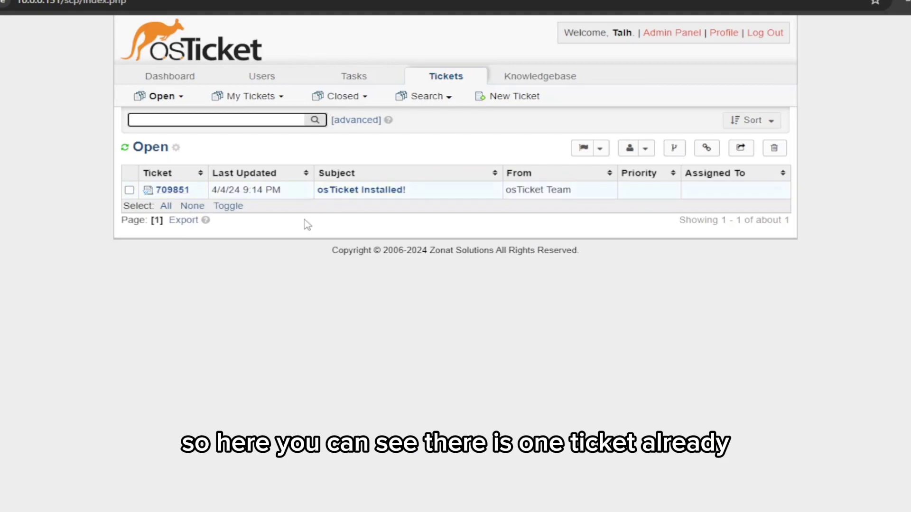
- Review ticket 709851 and its reply editor, then open the empty Knowledgebase FAQ page
click(173, 190)
scroll(368, 192, down, 5)
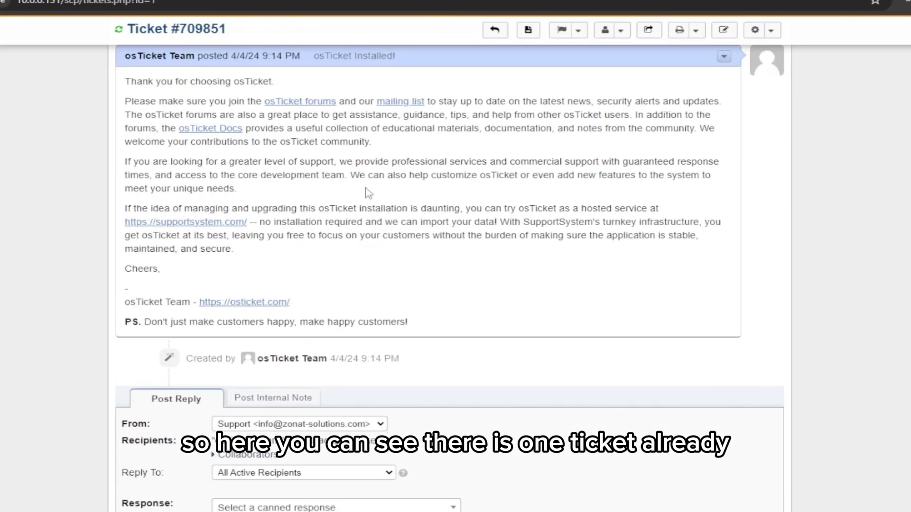
scroll(368, 192, down, 5)
scroll(374, 194, up, 10)
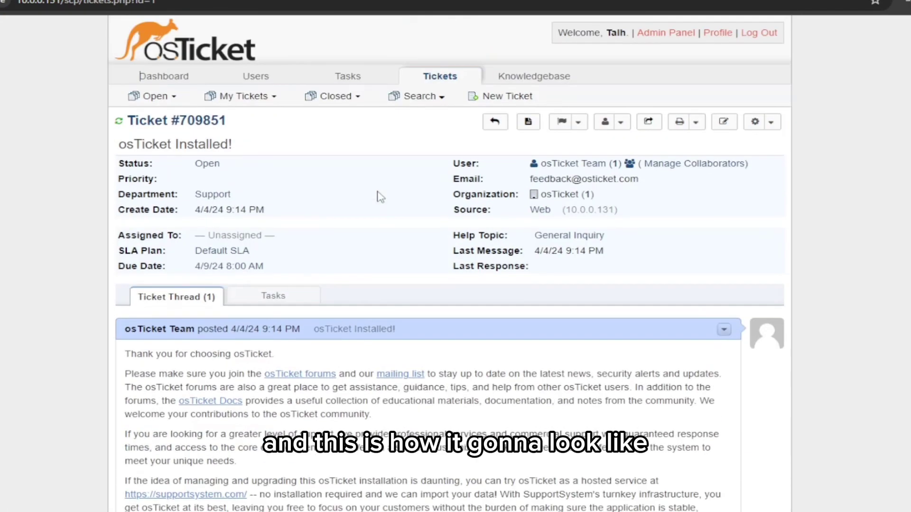
scroll(375, 202, down, 10)
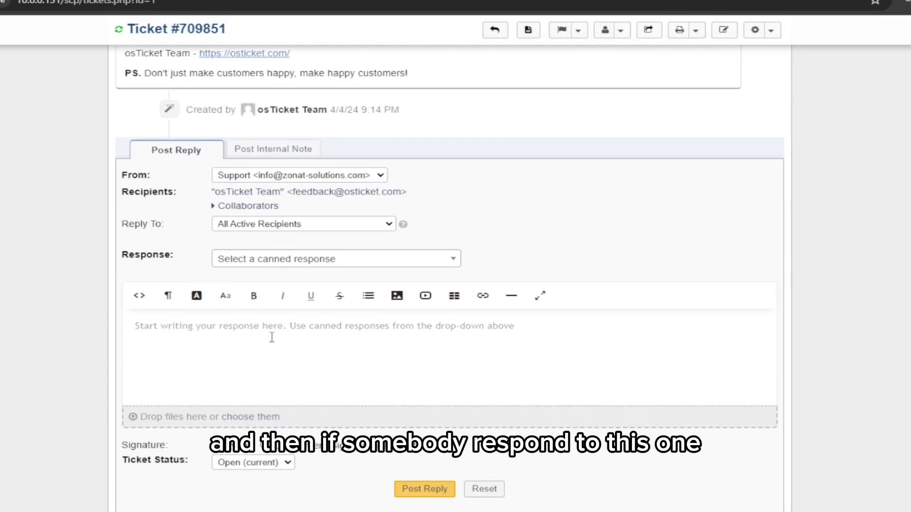
click(271, 338)
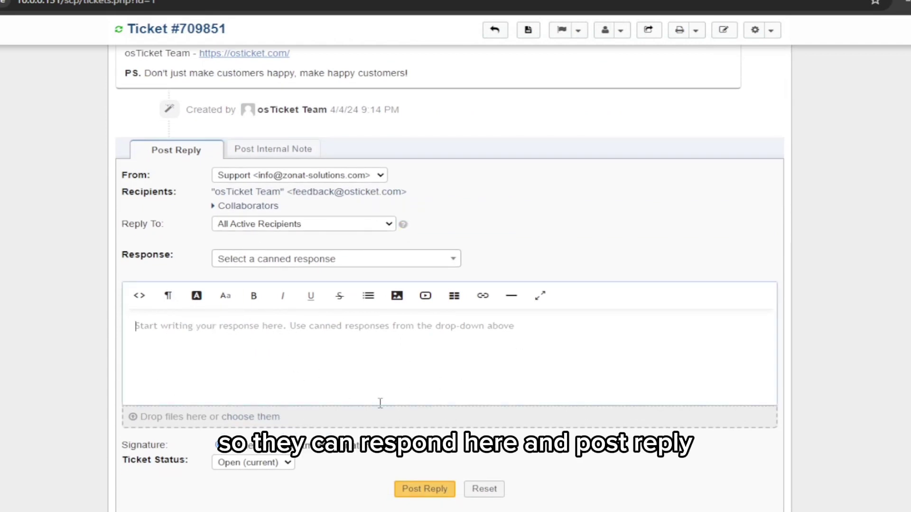
scroll(562, 262, up, 1)
scroll(562, 262, up, 15)
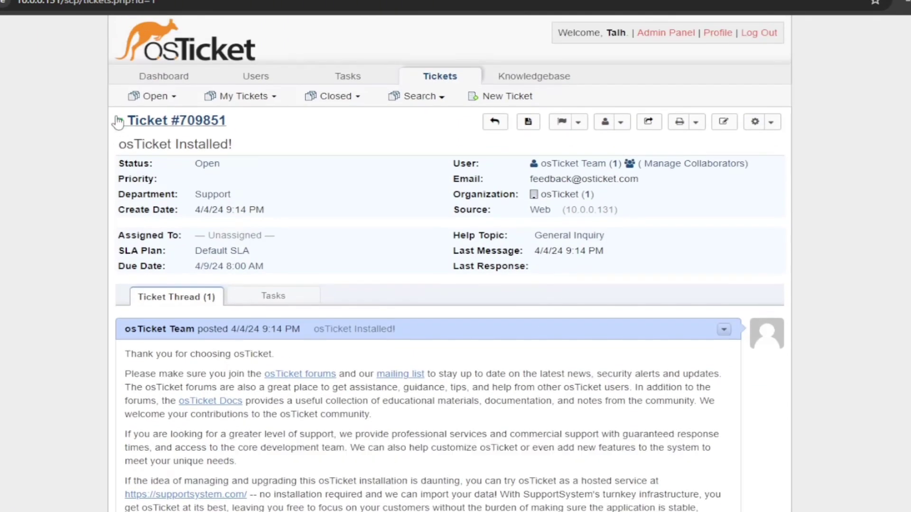
click(546, 78)
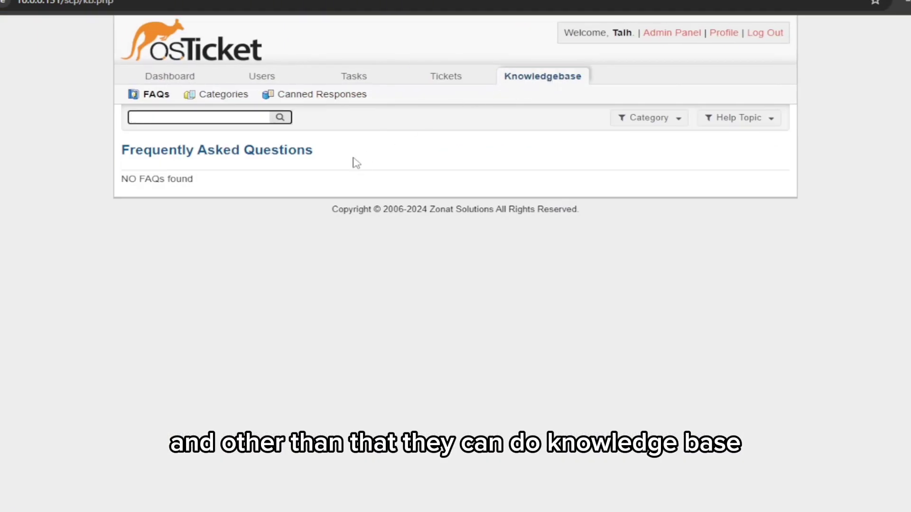
- Browse the FAQ categories, open tickets, knowledge base FAQs and canned responses
click(199, 94)
click(446, 76)
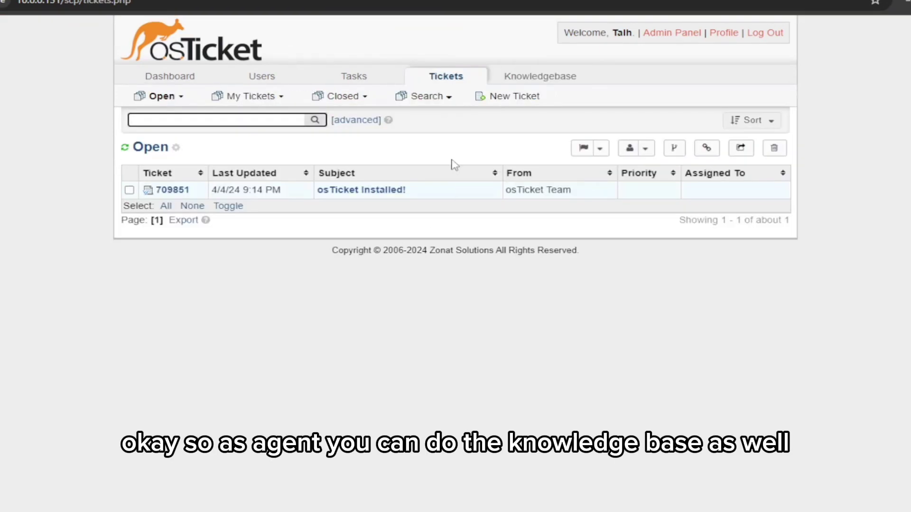
click(539, 76)
click(302, 99)
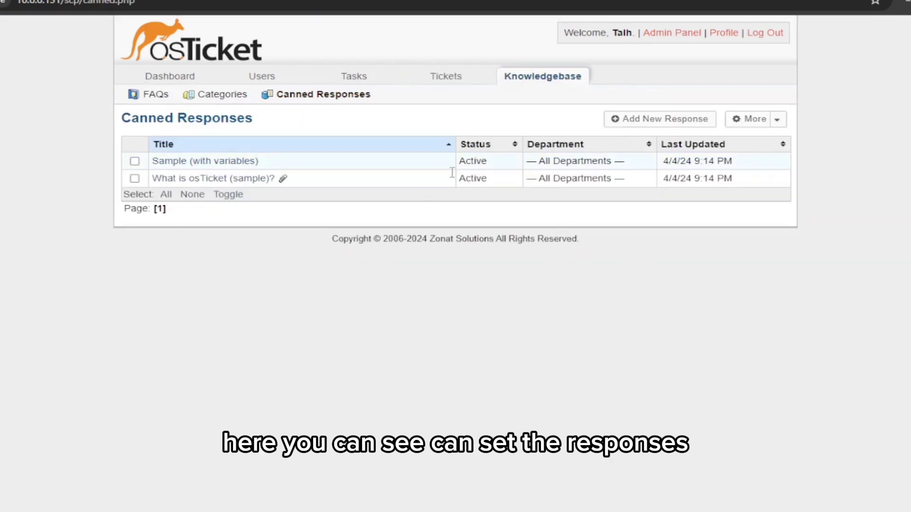
click(219, 96)
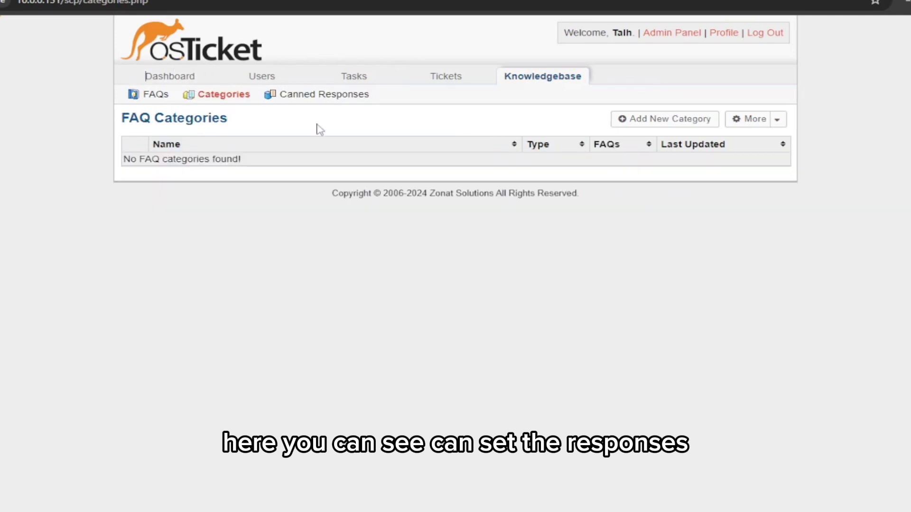
- Review open tasks, open and dismiss the New Task form, and view the User Directory
click(334, 84)
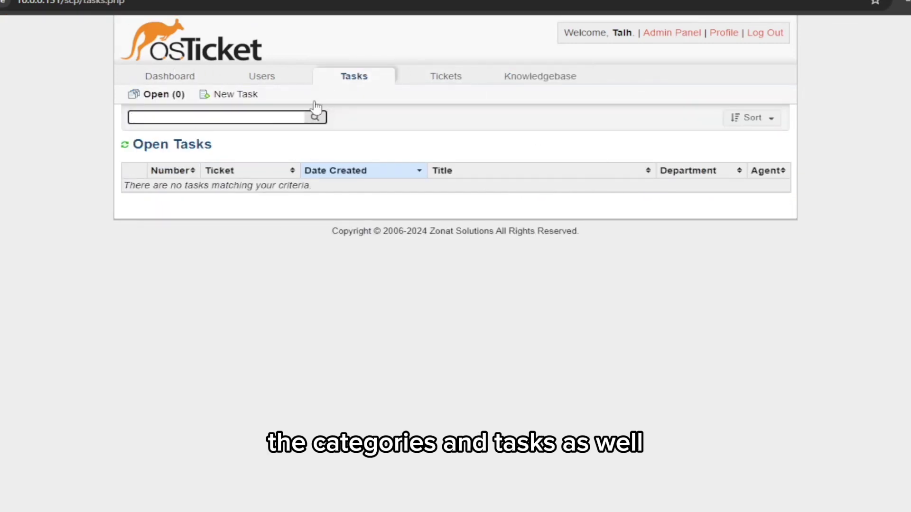
click(234, 97)
click(354, 76)
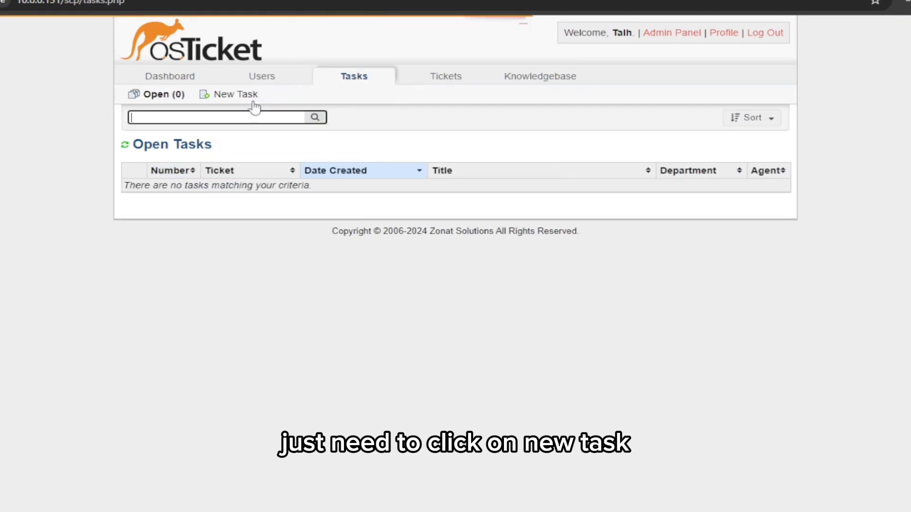
click(234, 94)
click(704, 113)
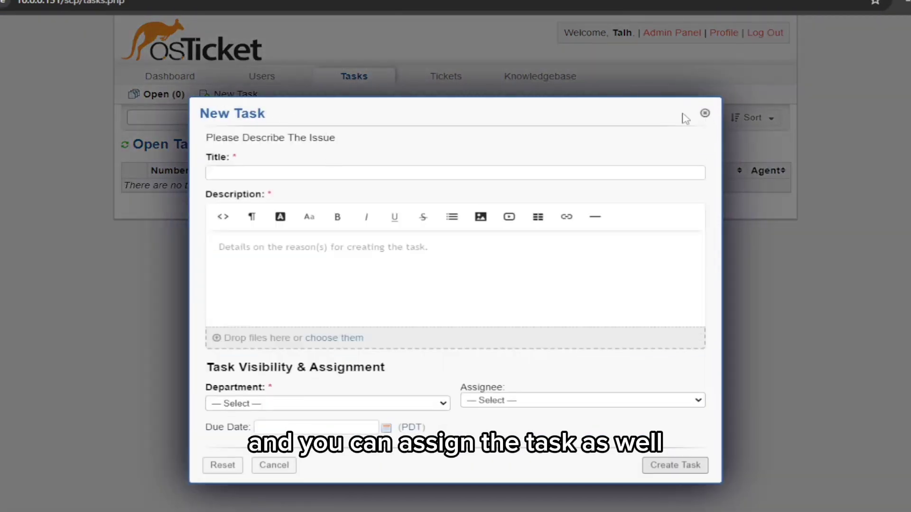
click(273, 79)
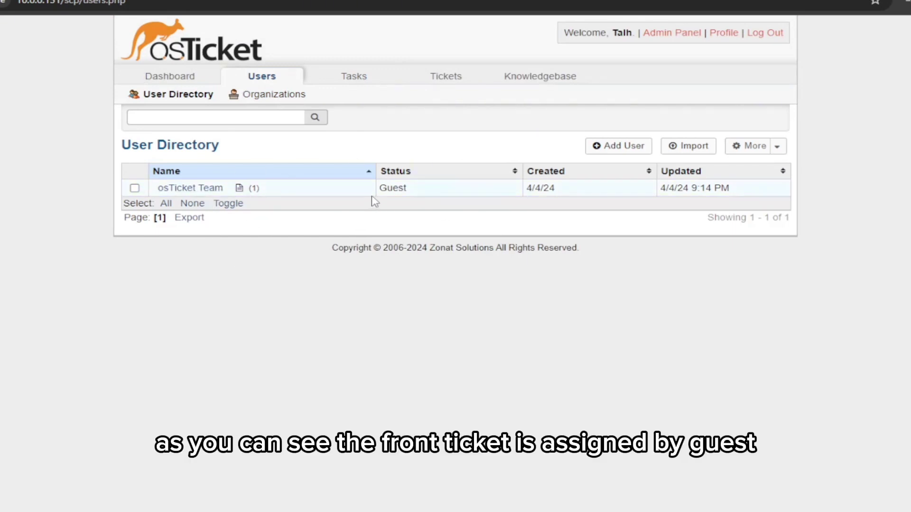
double_click(416, 189)
click(425, 197)
click(172, 77)
click(273, 82)
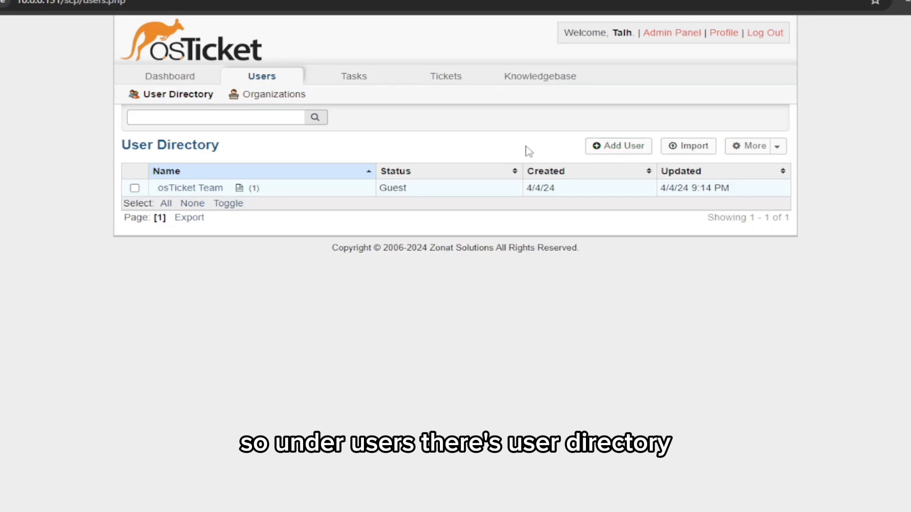
click(777, 147)
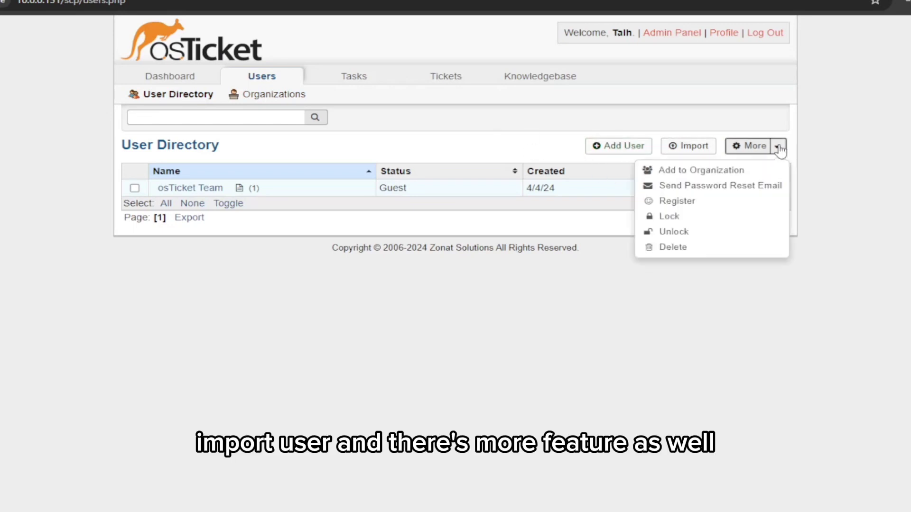
click(372, 119)
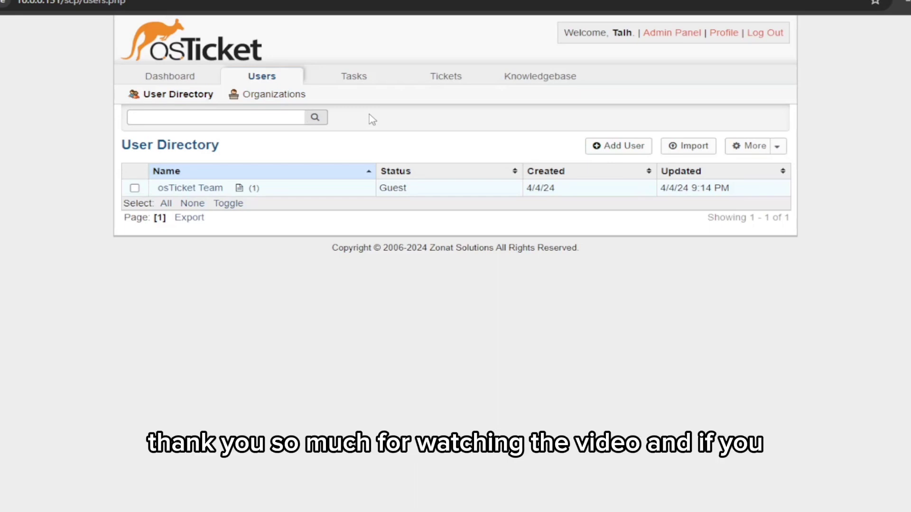